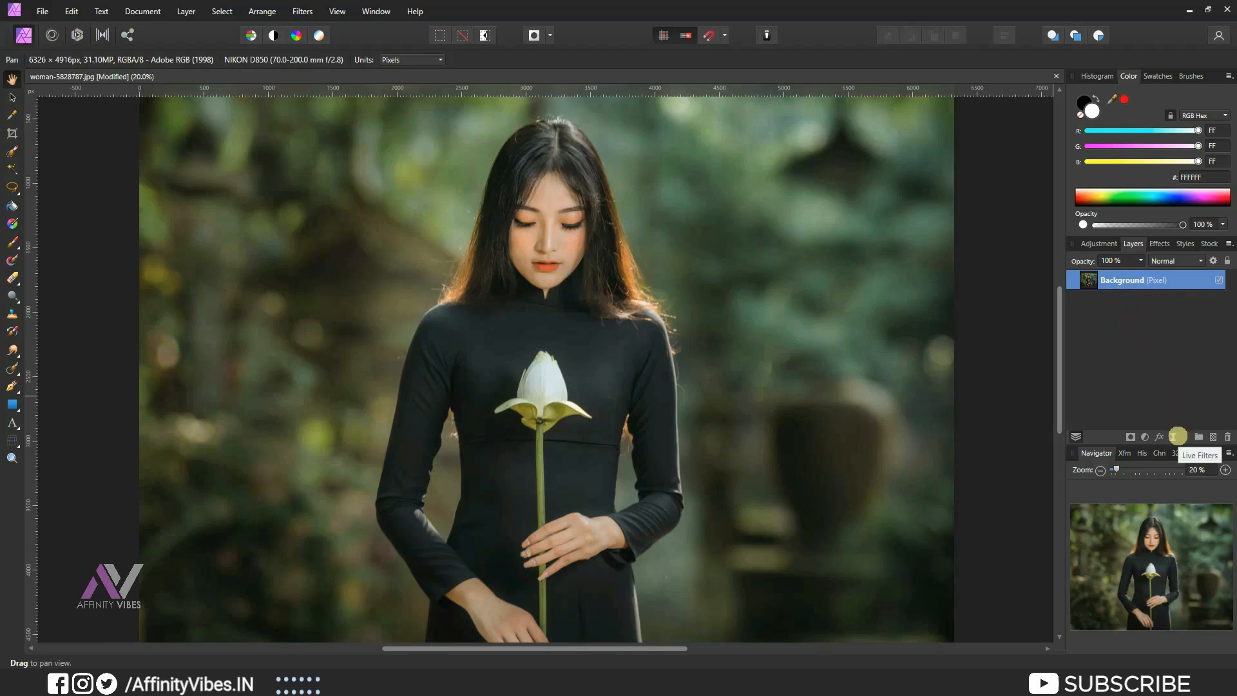
# Add a Lighting live filter to the background photo.
pyautogui.click(1175, 436)
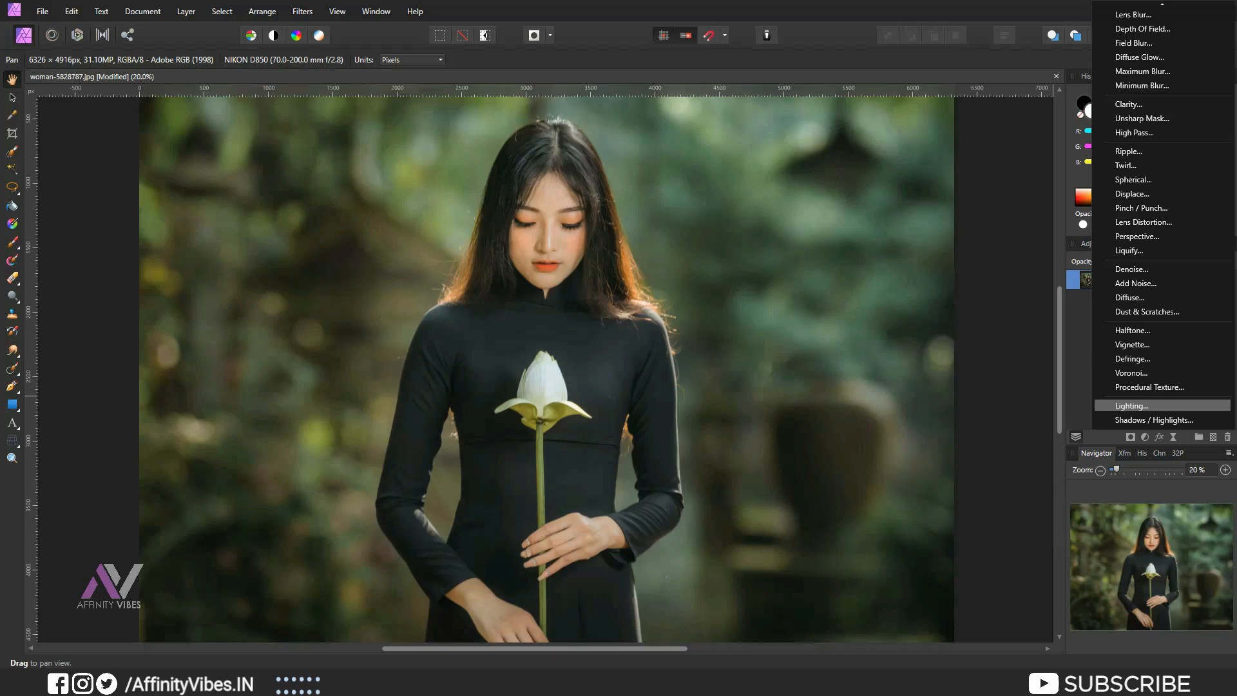
pyautogui.click(1127, 405)
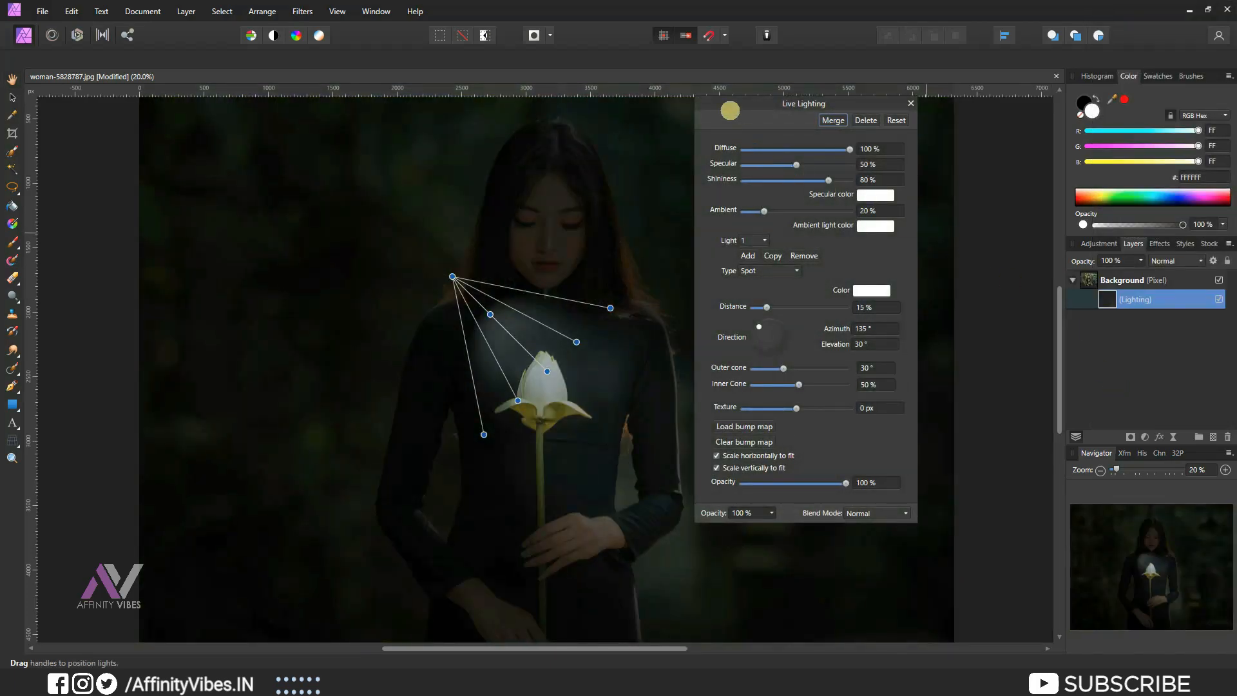
pyautogui.moveTo(726, 100); pyautogui.dragTo(723, 144)
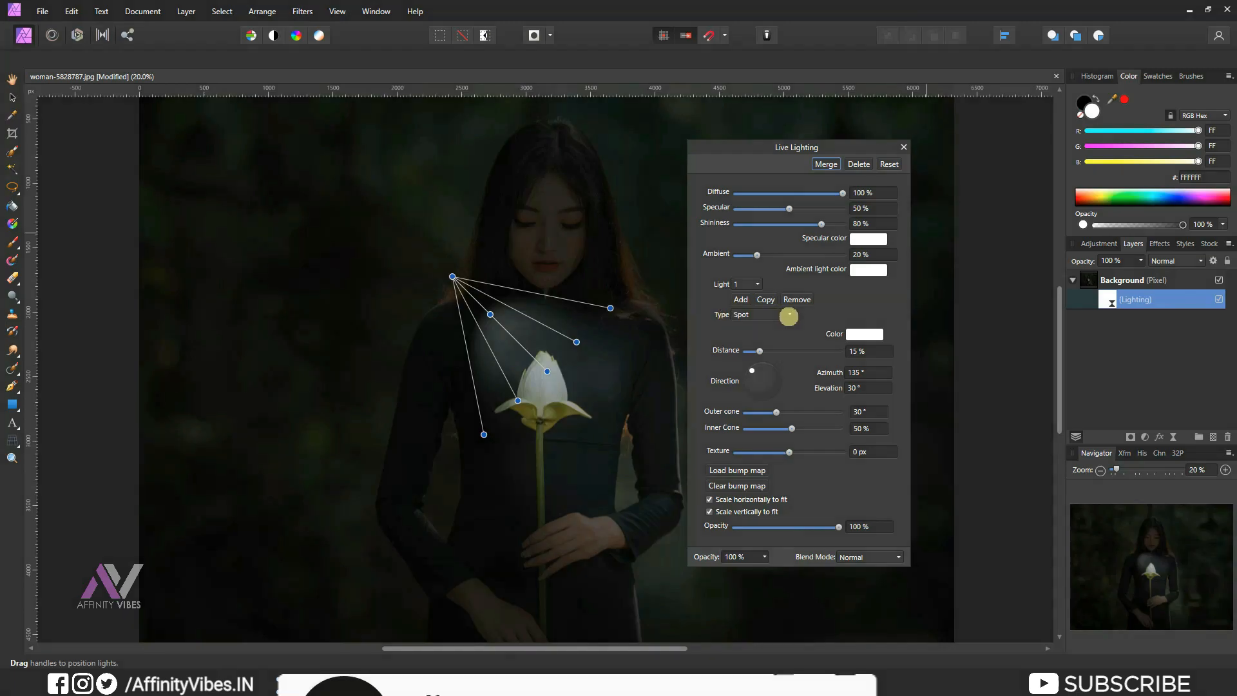
# Switch the light type to Point and set its distance to 4%.
pyautogui.click(789, 316)
pyautogui.click(776, 343)
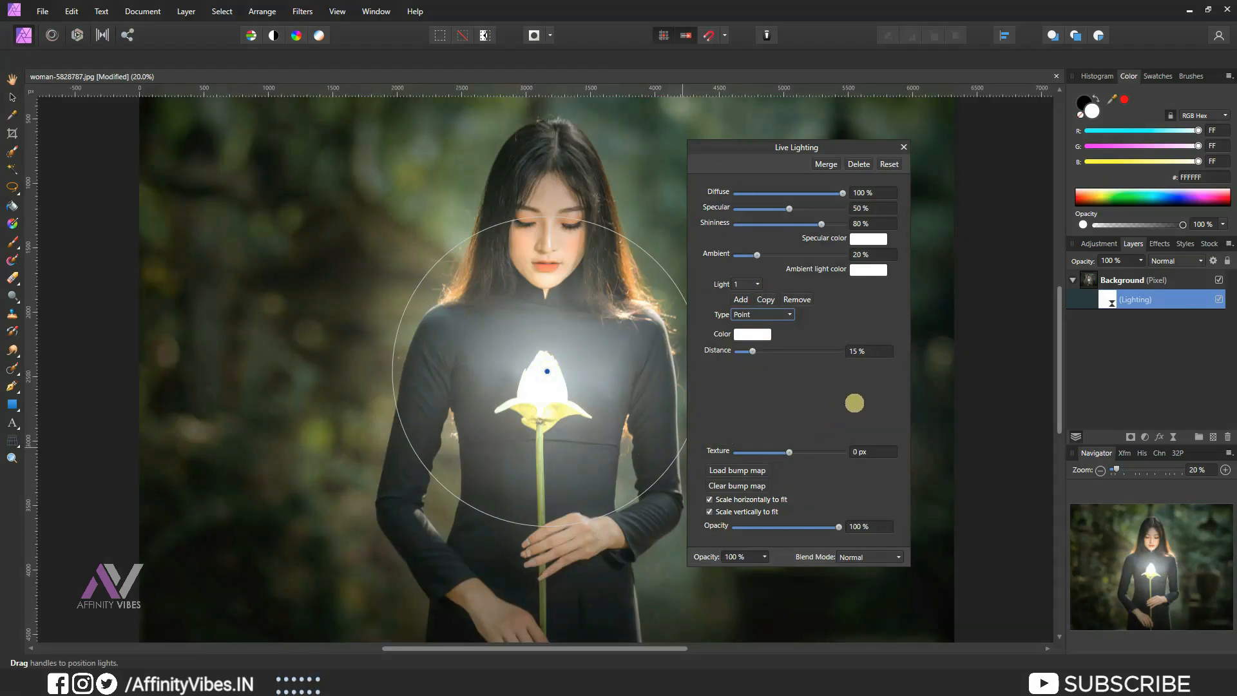
pyautogui.click(753, 351)
pyautogui.moveTo(752, 350); pyautogui.dragTo(746, 351)
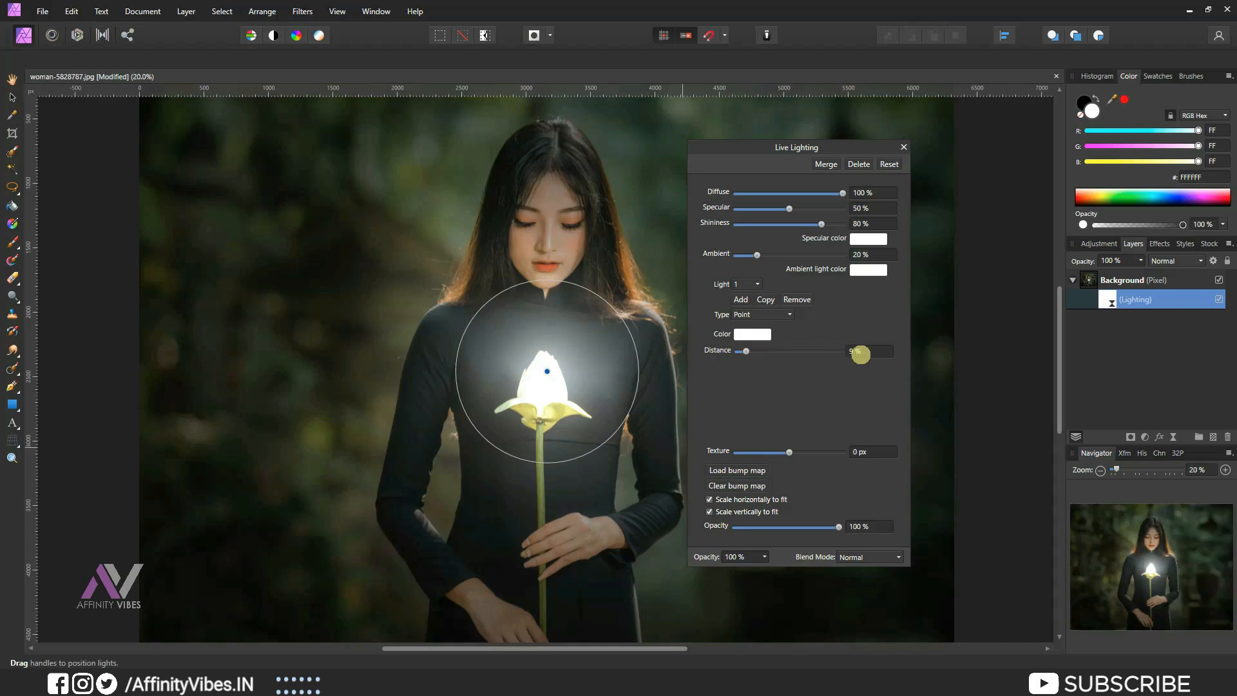
pyautogui.click(861, 352)
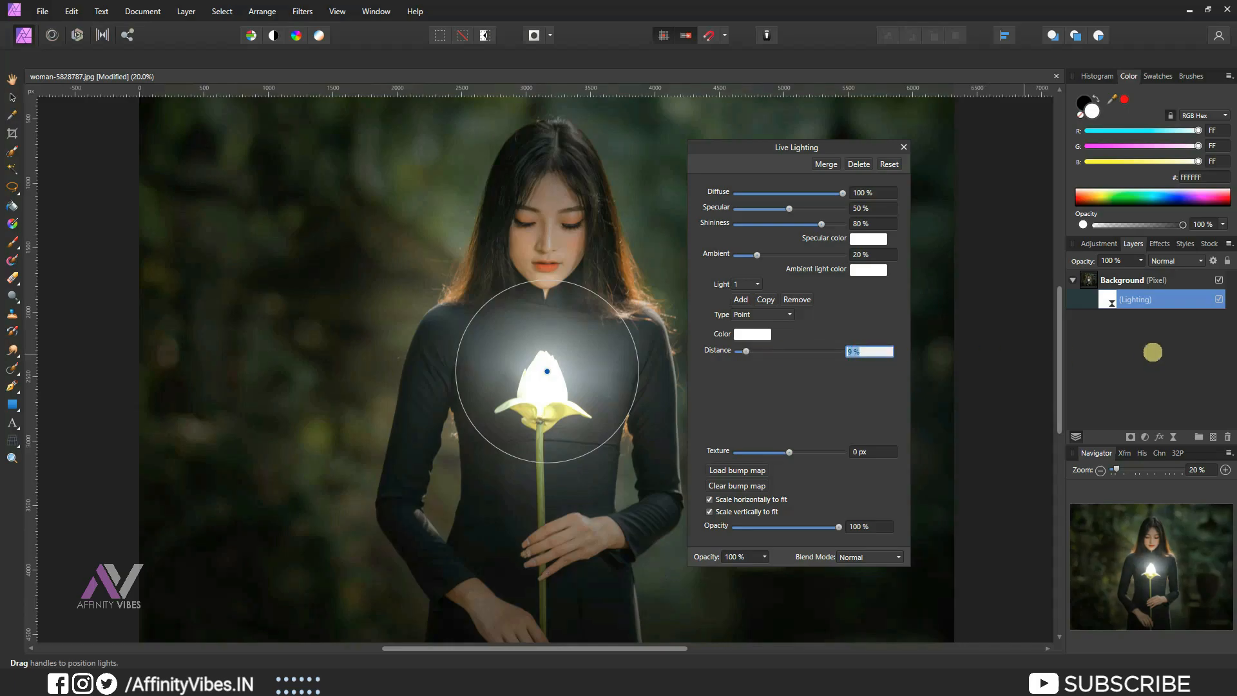
pyautogui.write('4')
pyautogui.press('Return')
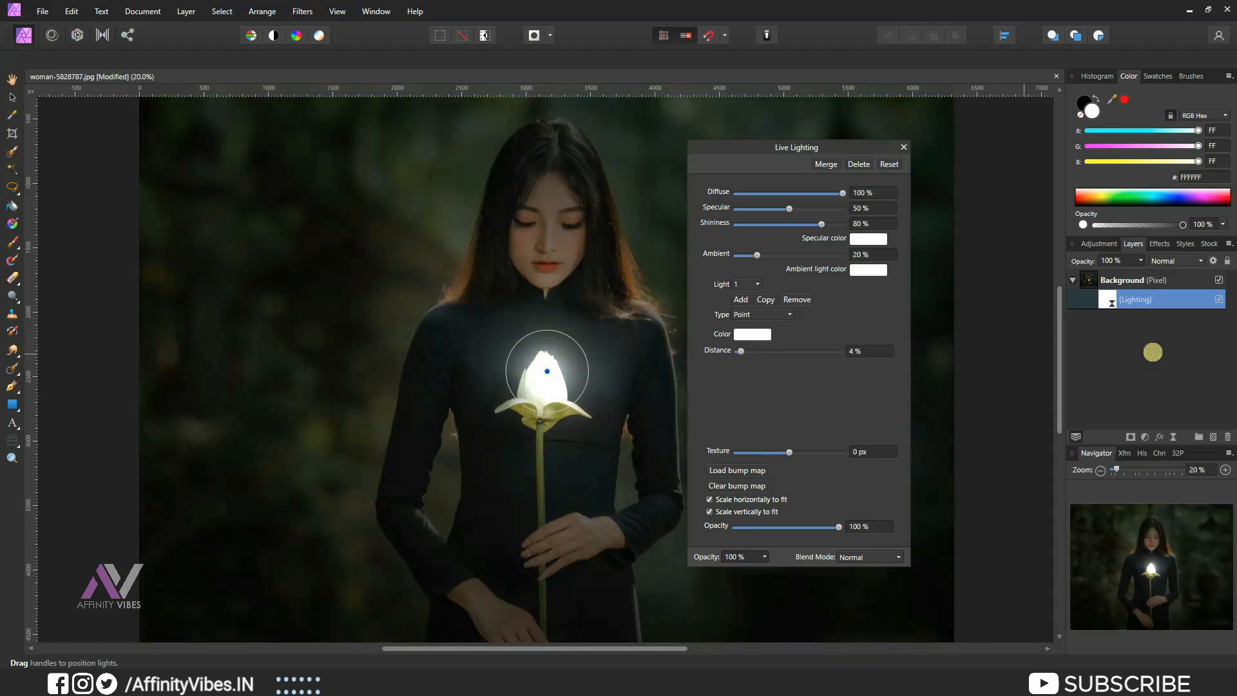
# Move the point light onto the centre of the flower and set its distance to 5%.
pyautogui.moveTo(547, 371); pyautogui.dragTo(543, 388)
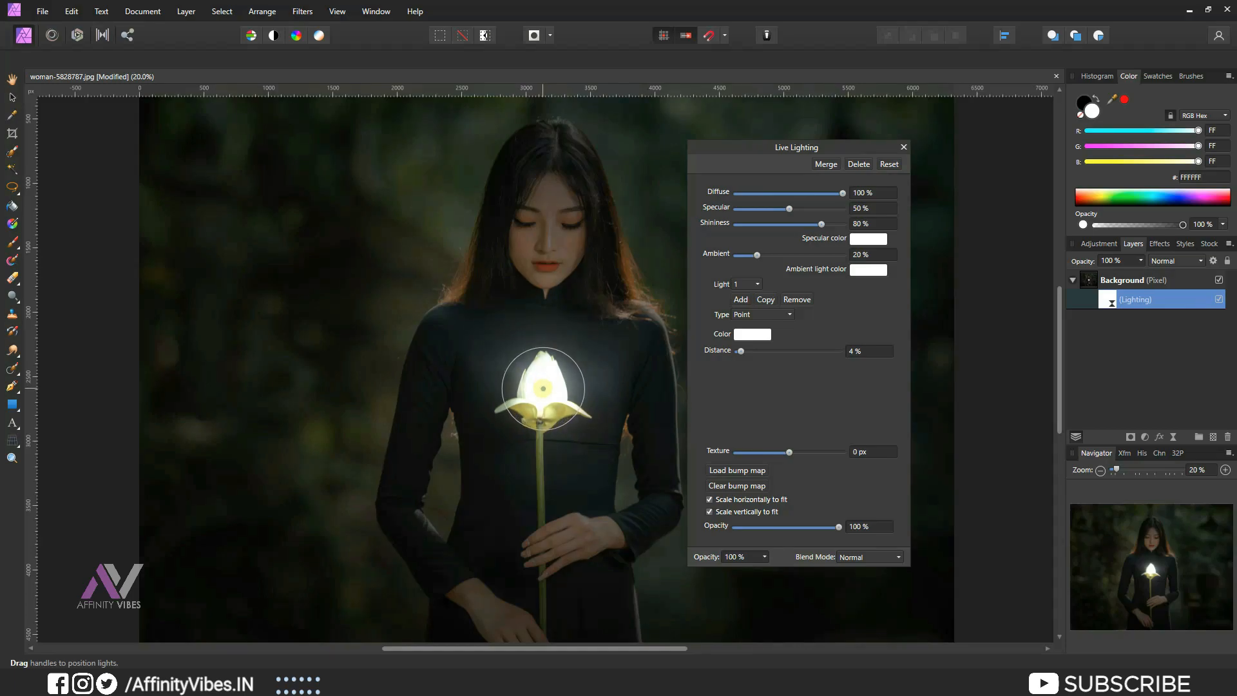
pyautogui.click(869, 351)
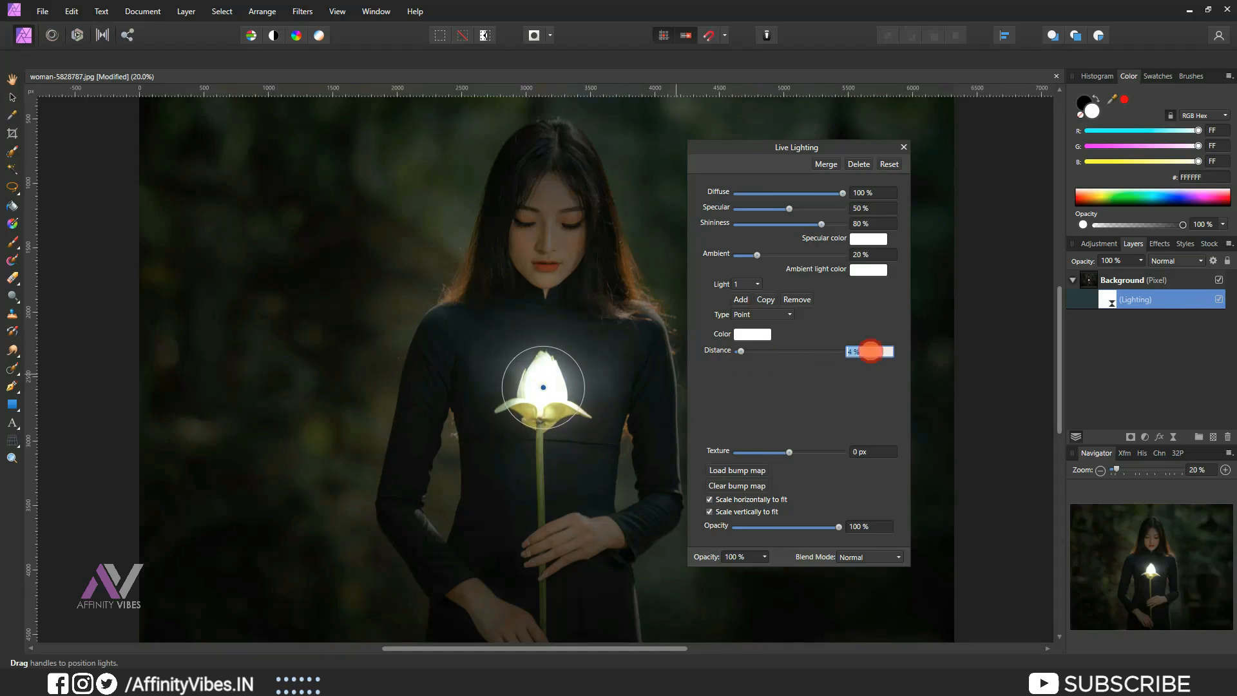
pyautogui.write('5')
pyautogui.press('Return')
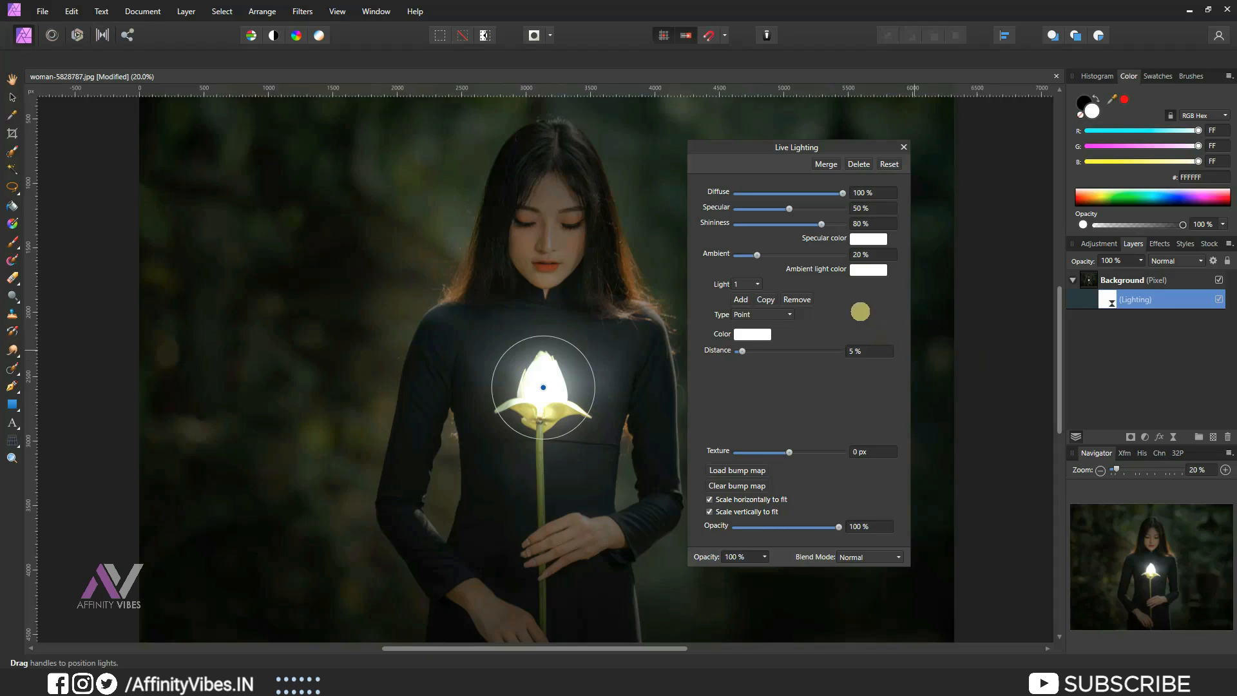
pyautogui.moveTo(754, 147)
pyautogui.mouseDown()
pyautogui.moveTo(851, 145)
pyautogui.moveTo(841, 149)
pyautogui.mouseUp()
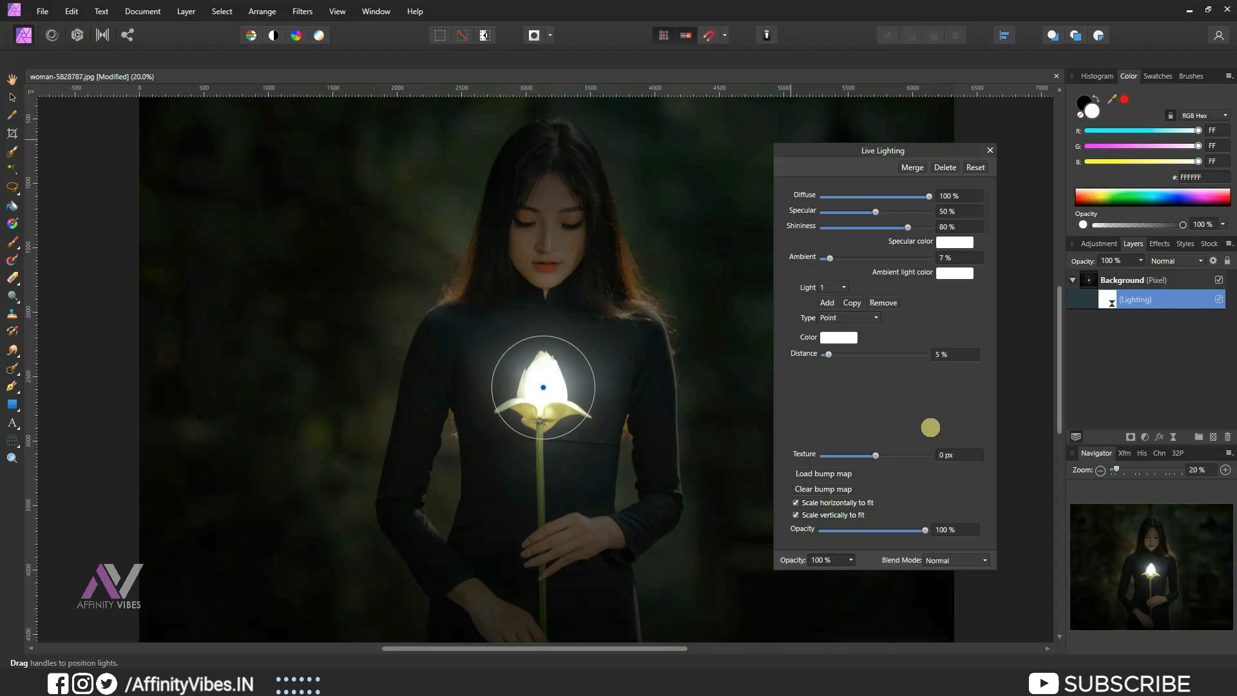
# Set the point light's colour to bright green 2CFF6E and close the Lighting dialog.
pyautogui.hotkey('ctrl', '+')
pyautogui.hotkey('ctrl', '+')
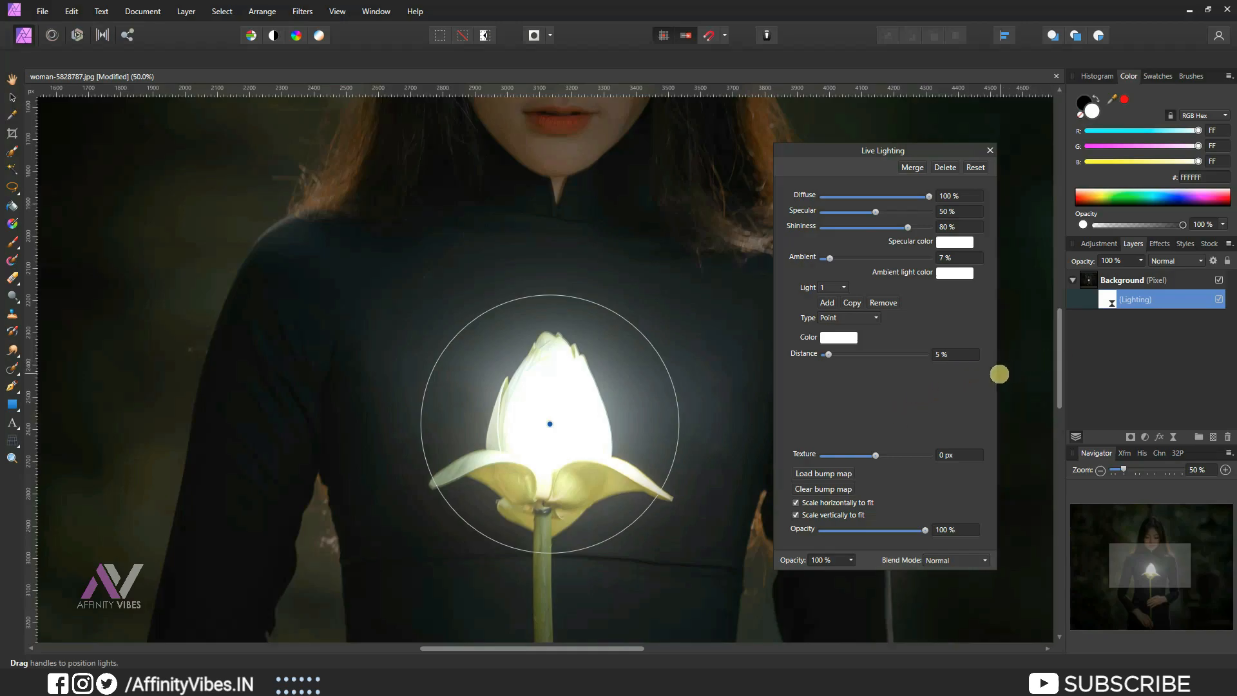
pyautogui.scroll(1, 639, 330)
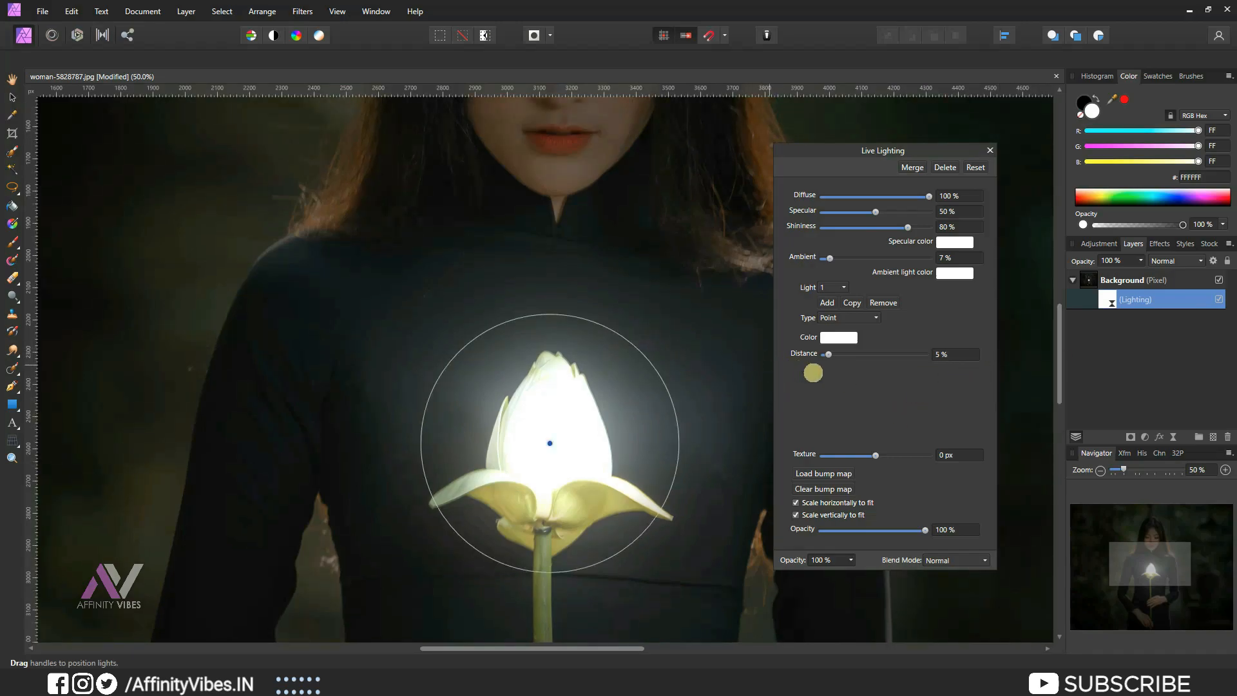
pyautogui.scroll(1, 722, 355)
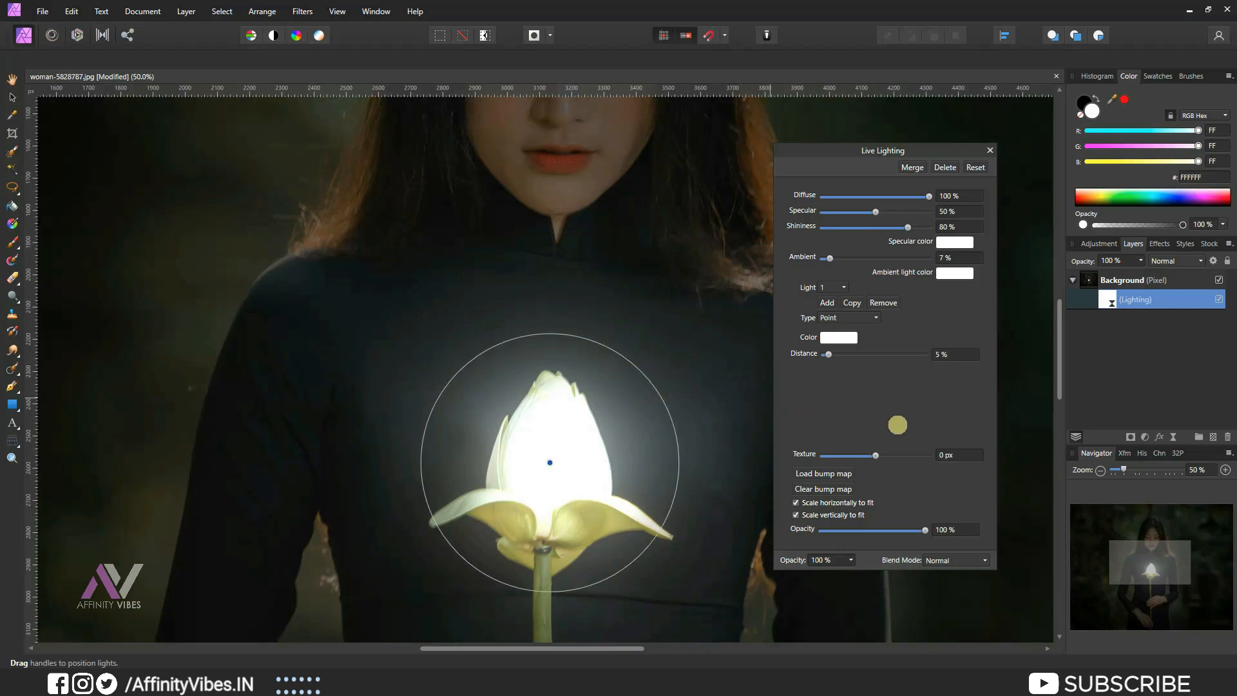
pyautogui.click(845, 337)
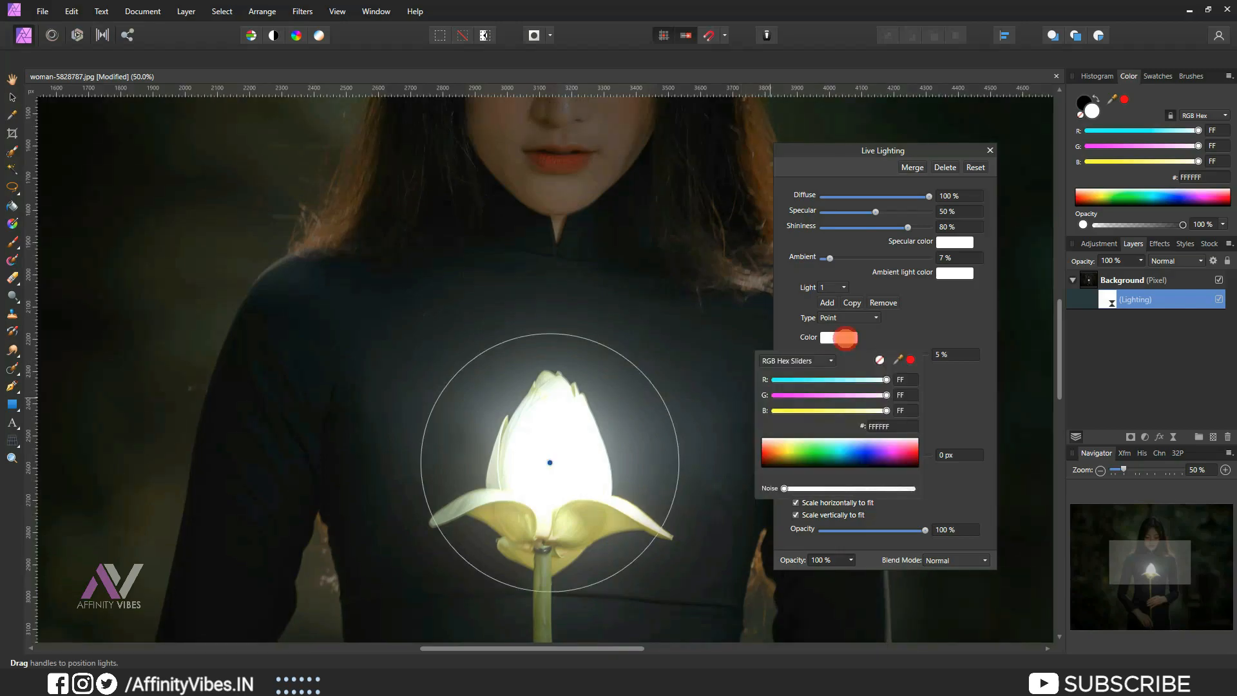
pyautogui.click(851, 353)
pyautogui.moveTo(845, 453); pyautogui.dragTo(816, 456)
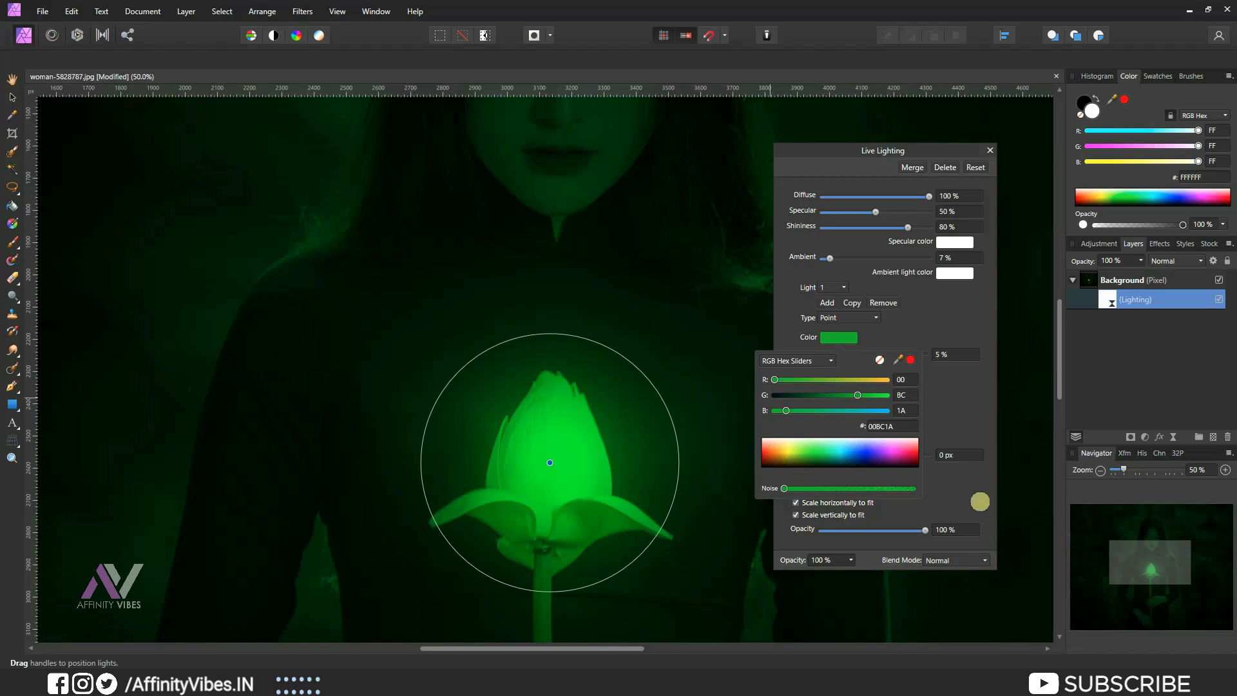
pyautogui.hotkey('ctrl', '-')
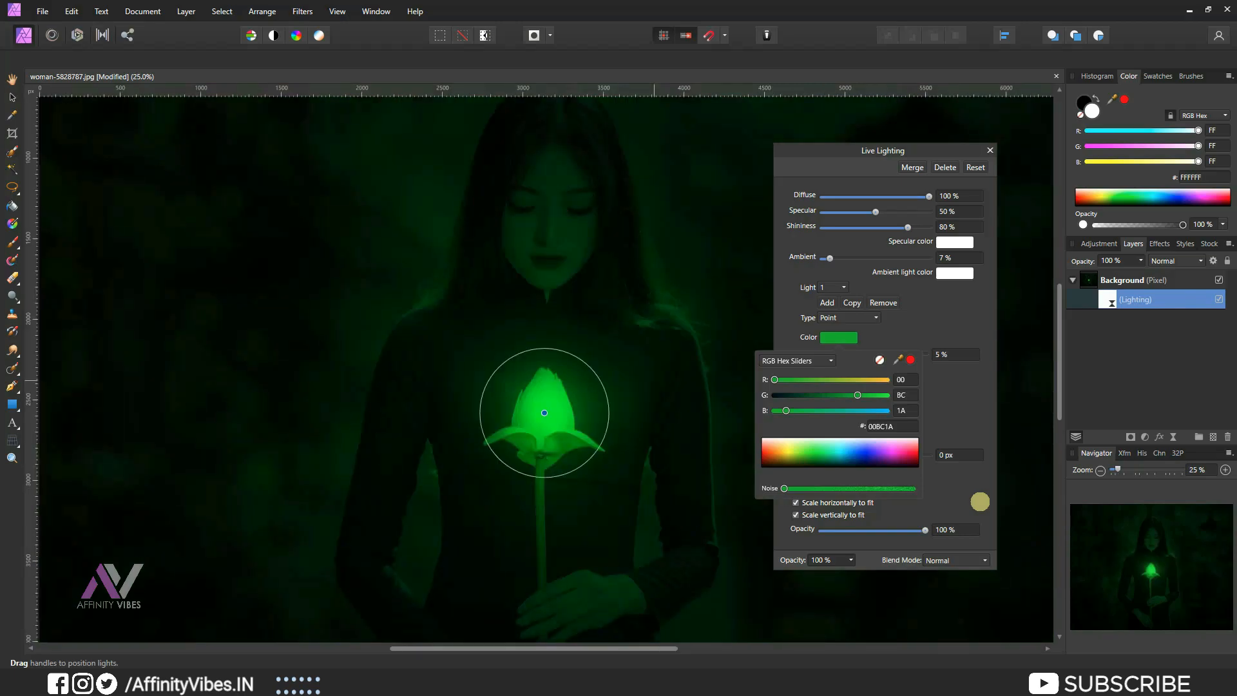
pyautogui.moveTo(820, 448); pyautogui.dragTo(823, 450)
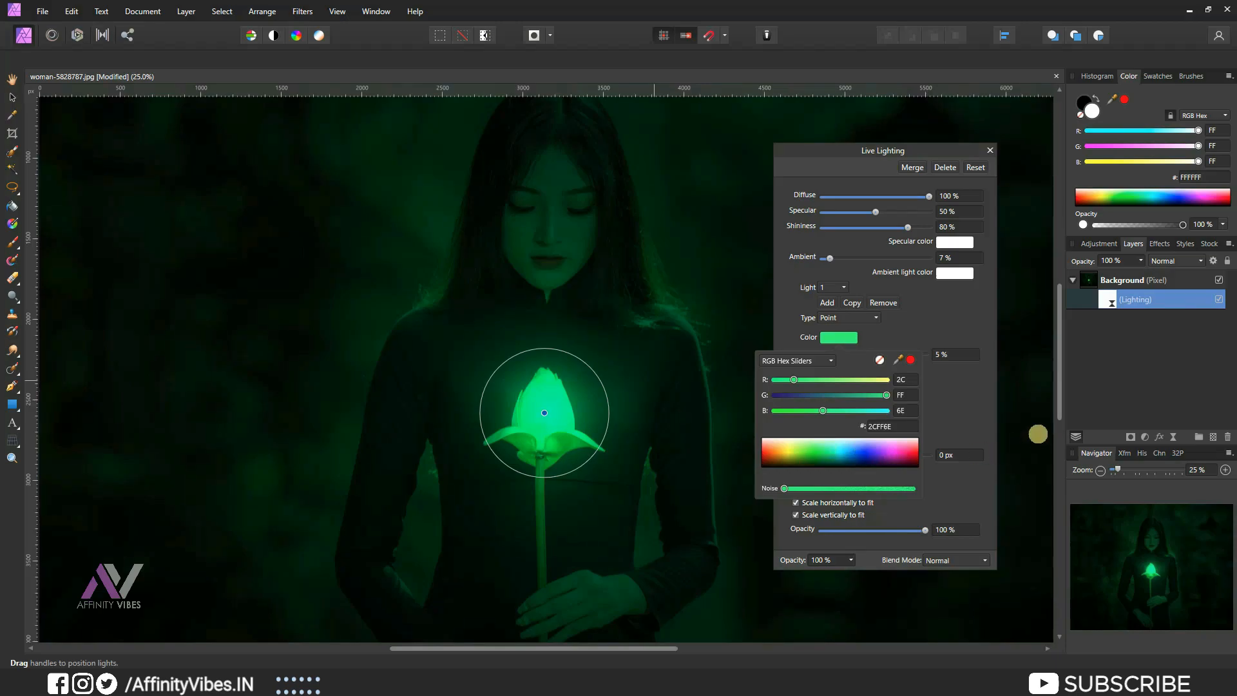
pyautogui.click(991, 150)
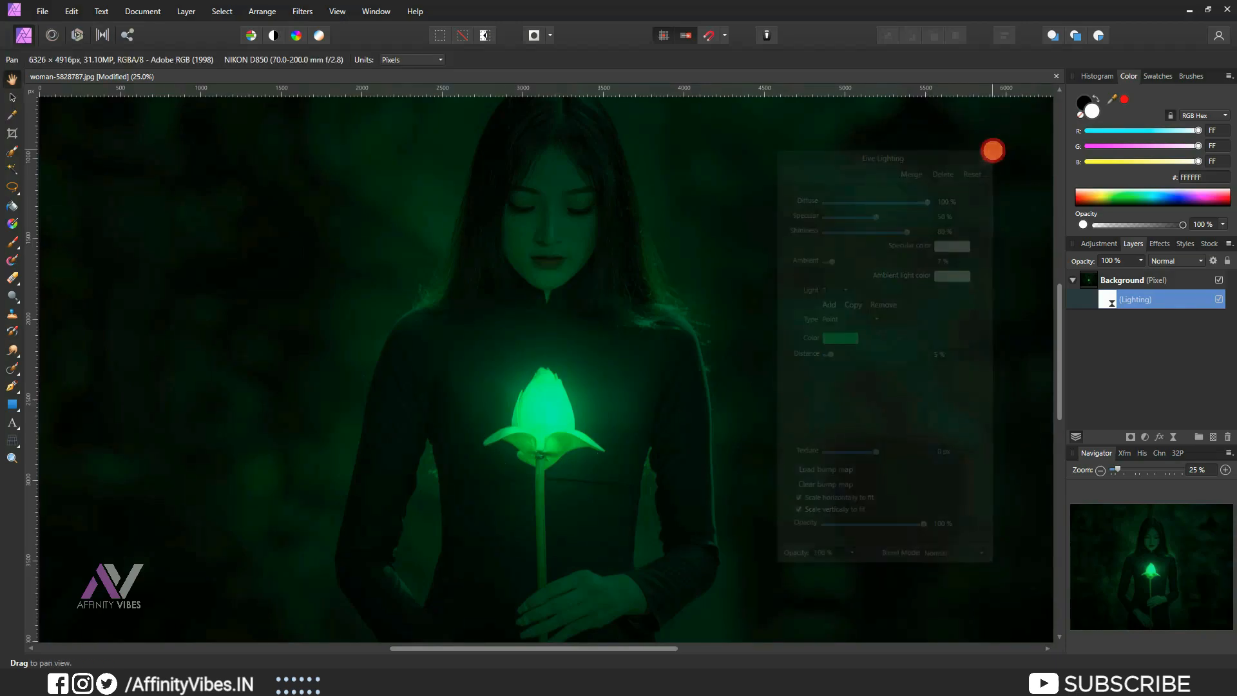
# Add a Levels adjustment with the black level at 4%.
pyautogui.click(1144, 437)
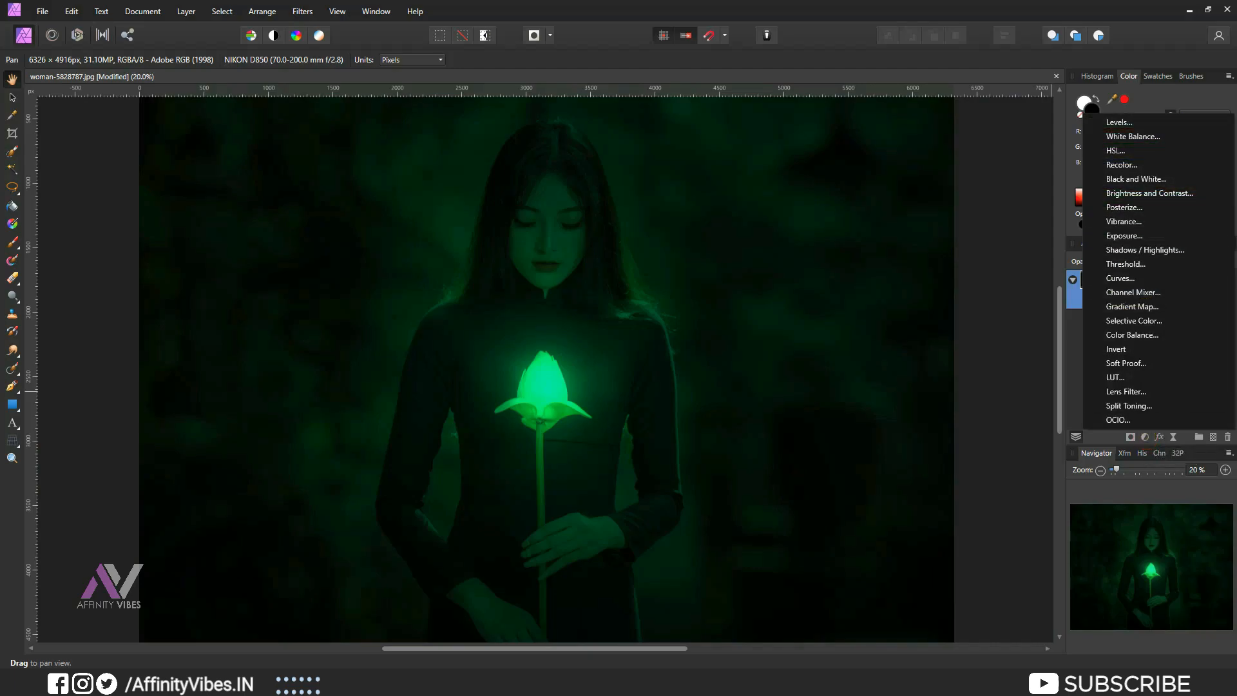
pyautogui.click(1166, 122)
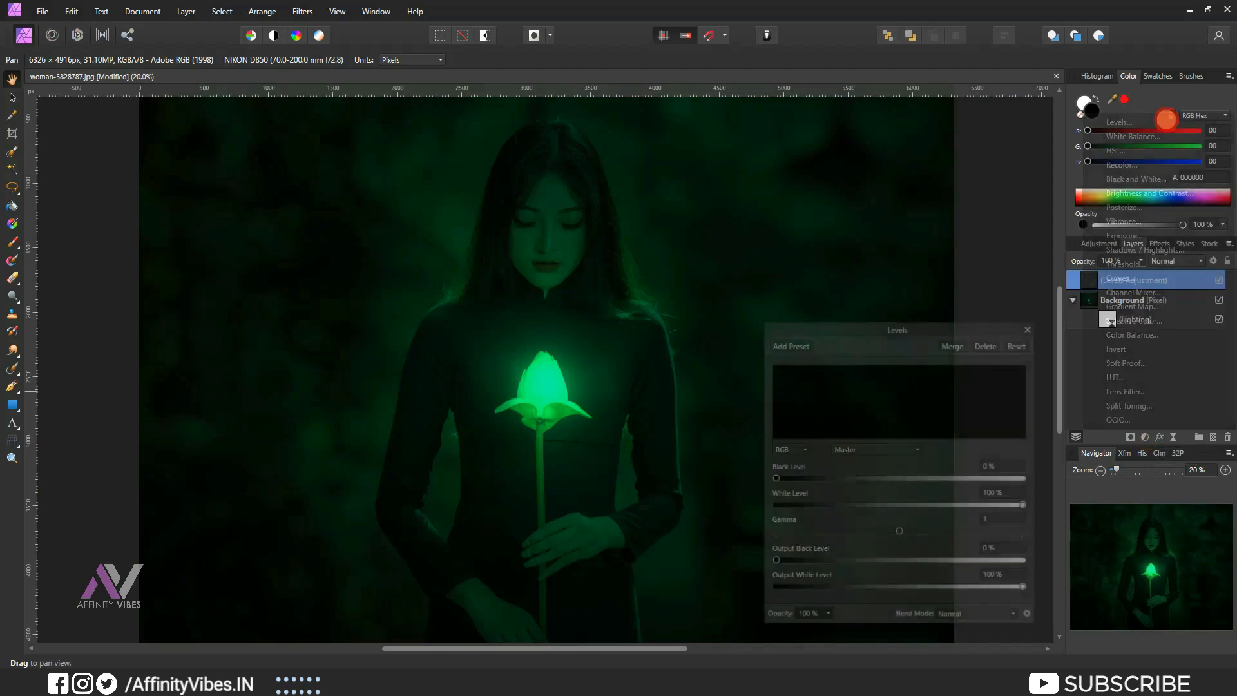
pyautogui.moveTo(918, 326); pyautogui.dragTo(894, 159)
pyautogui.moveTo(749, 310); pyautogui.dragTo(755, 309)
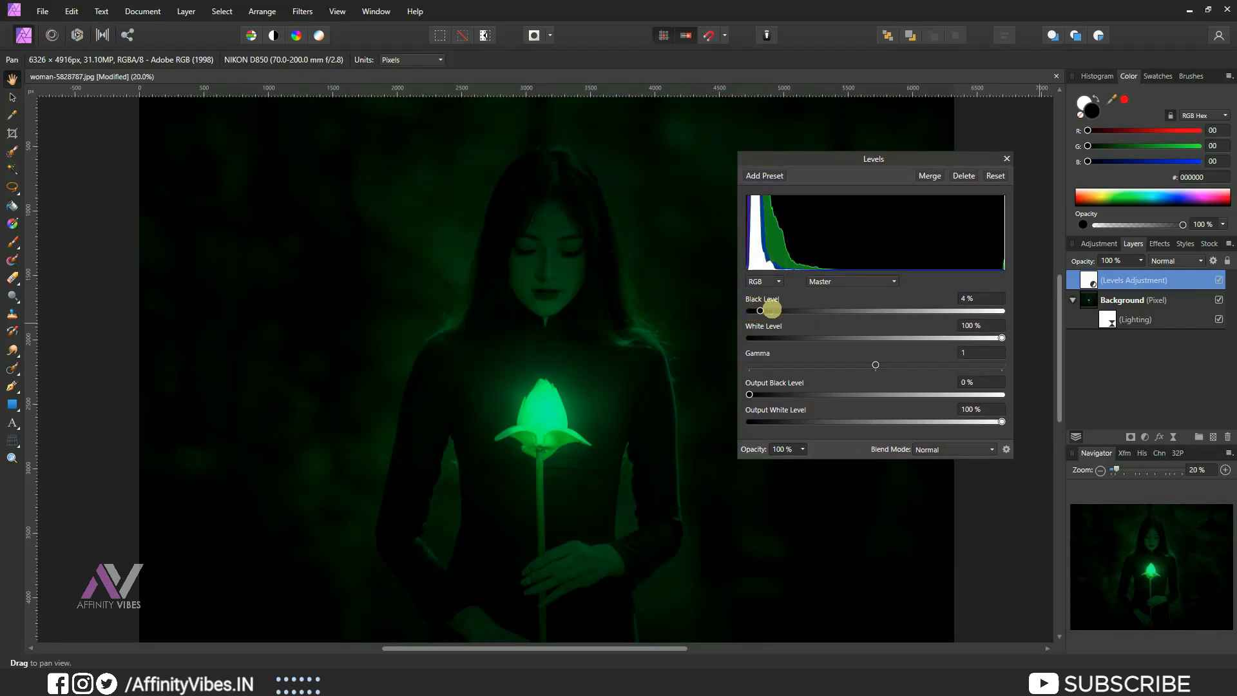
pyautogui.click(1007, 159)
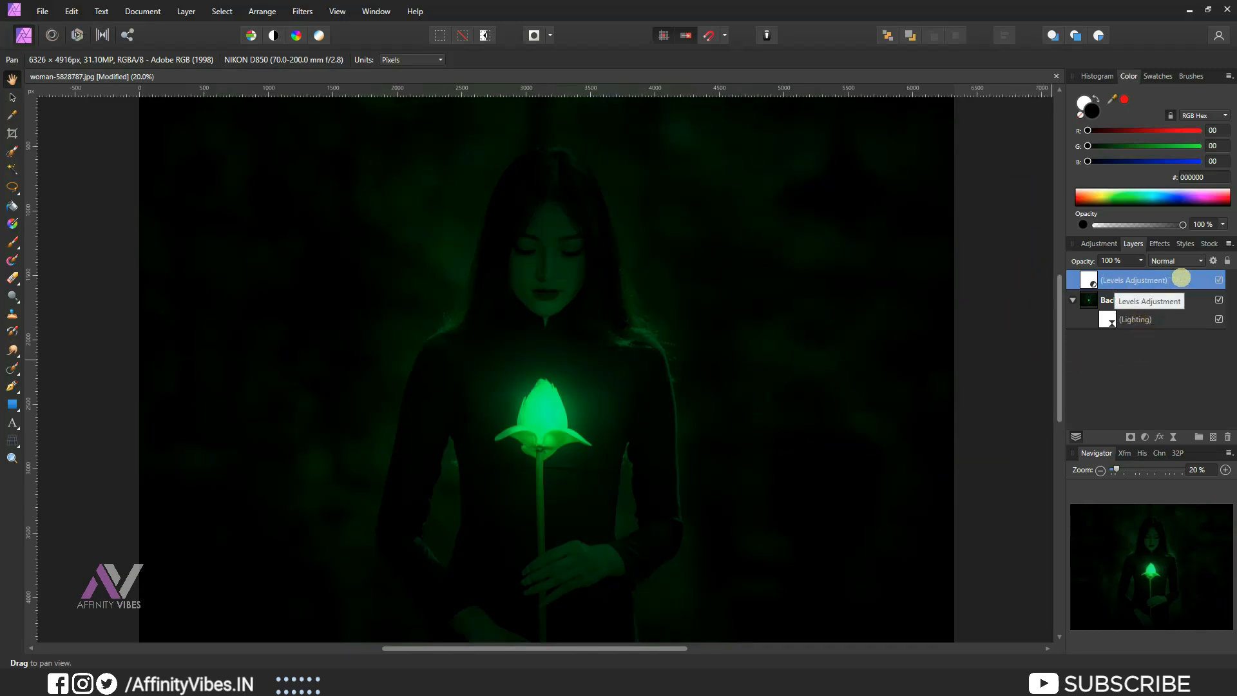
# Add a mask to the Levels adjustment and set a black paint brush with a smaller size.
pyautogui.click(1130, 437)
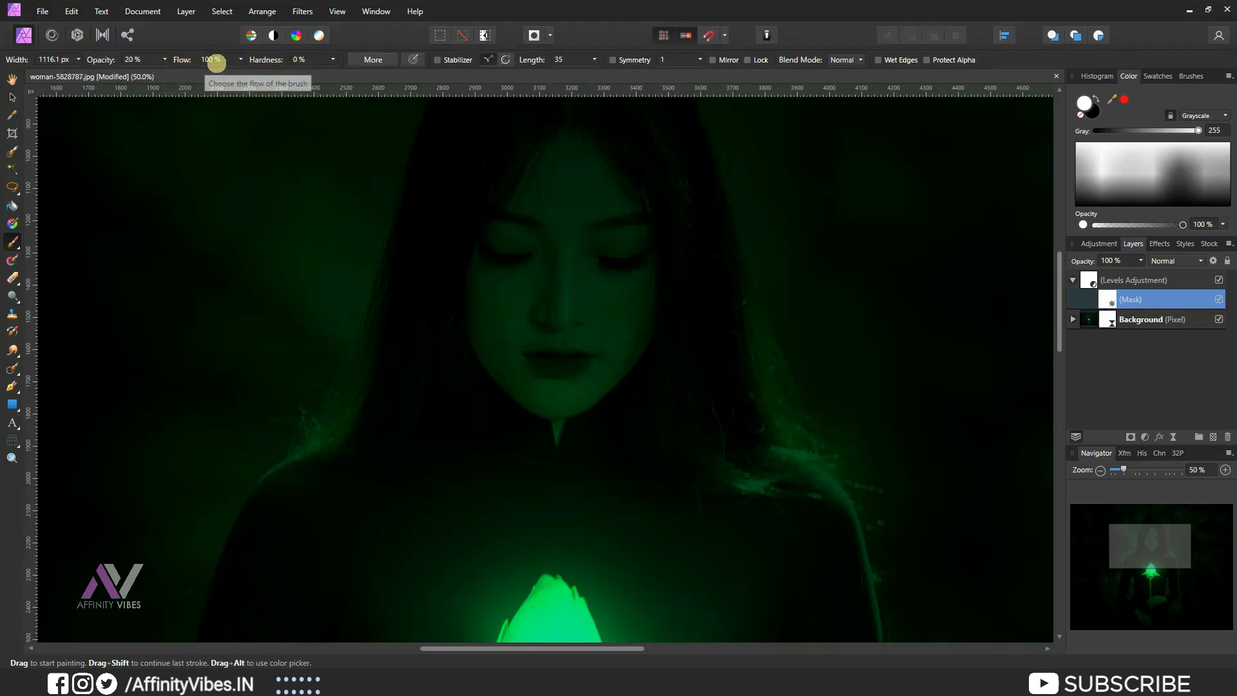
pyautogui.click(1095, 97)
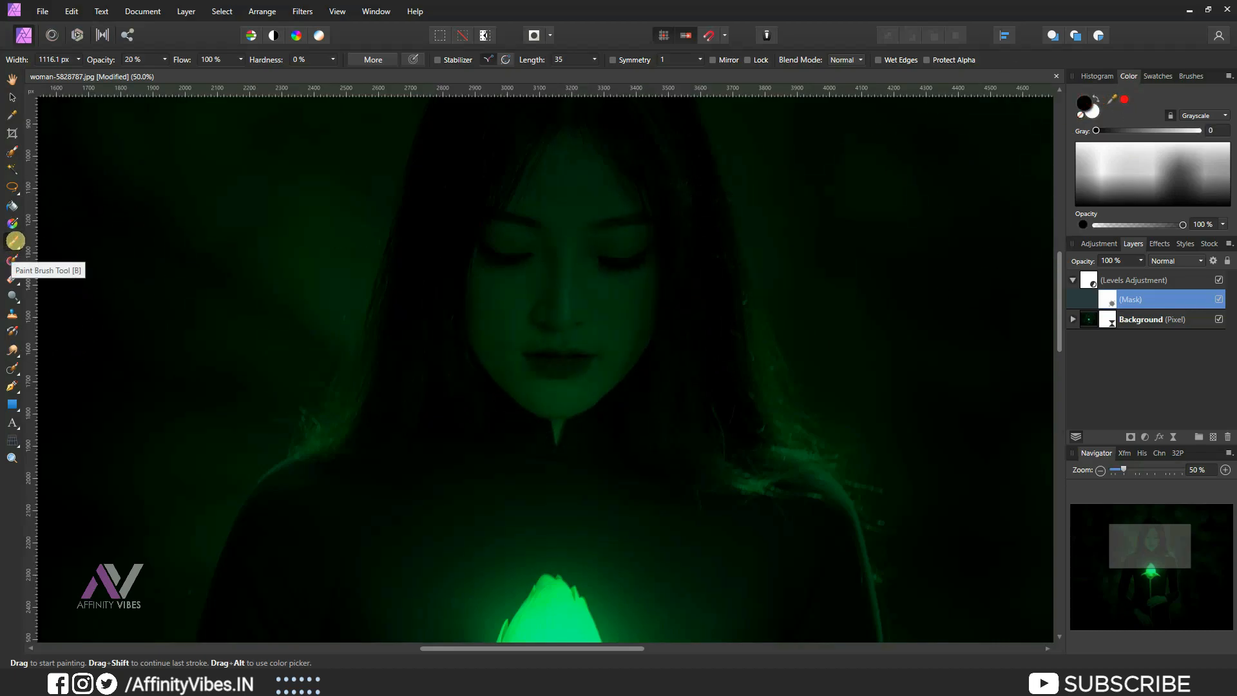
pyautogui.press('[')
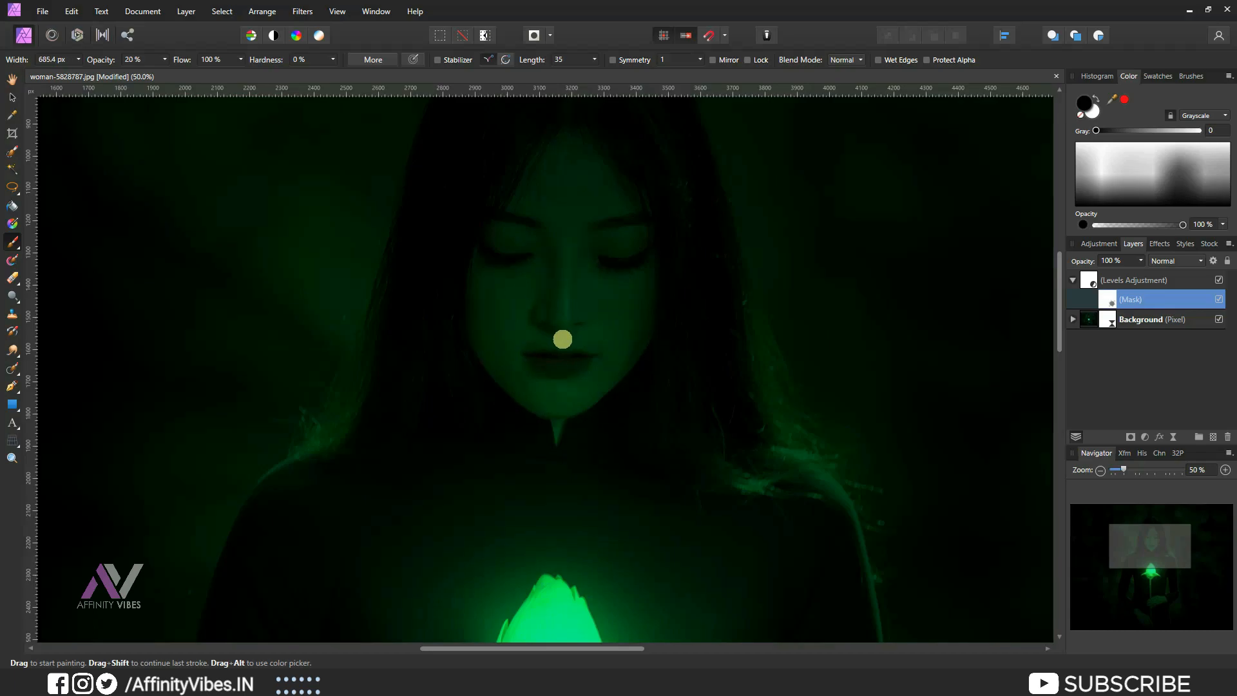
pyautogui.hotkey('ctrl', '+')
pyautogui.hotkey('ctrl', '+')
pyautogui.hotkey('ctrl', '+')
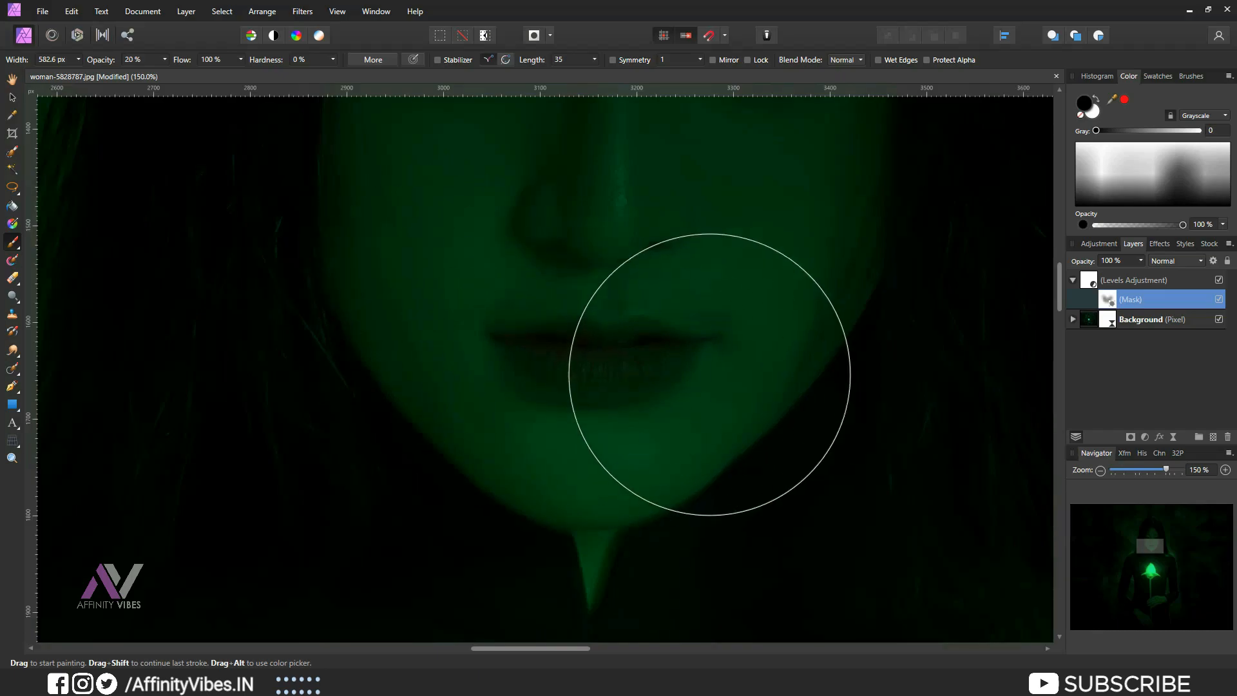
# Place the smoke image onto the photo and enlarge it to cover the canvas height.
pyautogui.click(42, 9)
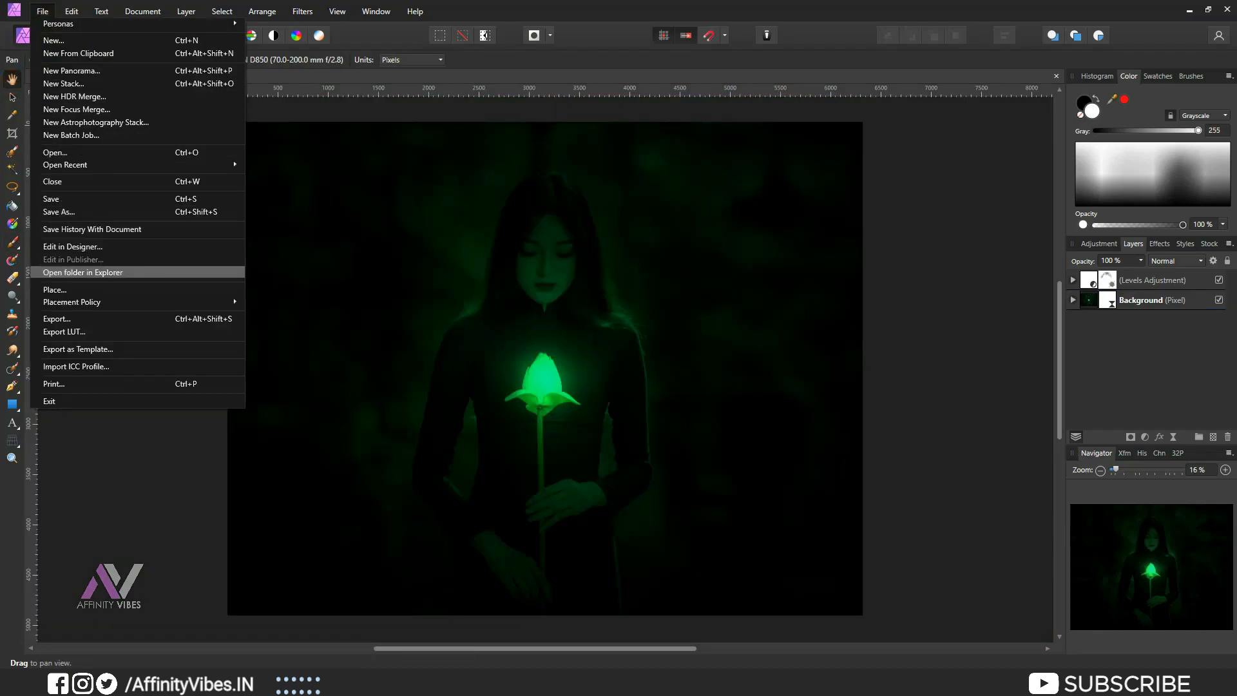
pyautogui.click(90, 289)
pyautogui.doubleClick(629, 208)
pyautogui.moveTo(437, 187); pyautogui.dragTo(740, 621)
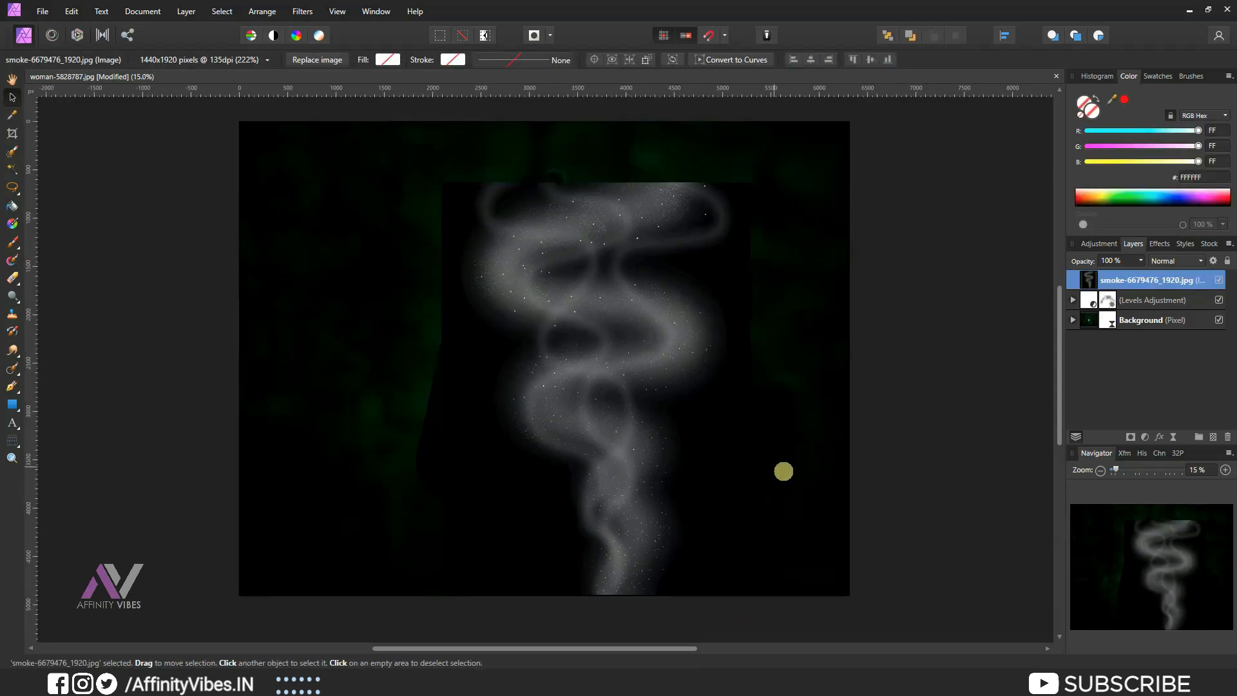
pyautogui.hotkey('ctrl', '-')
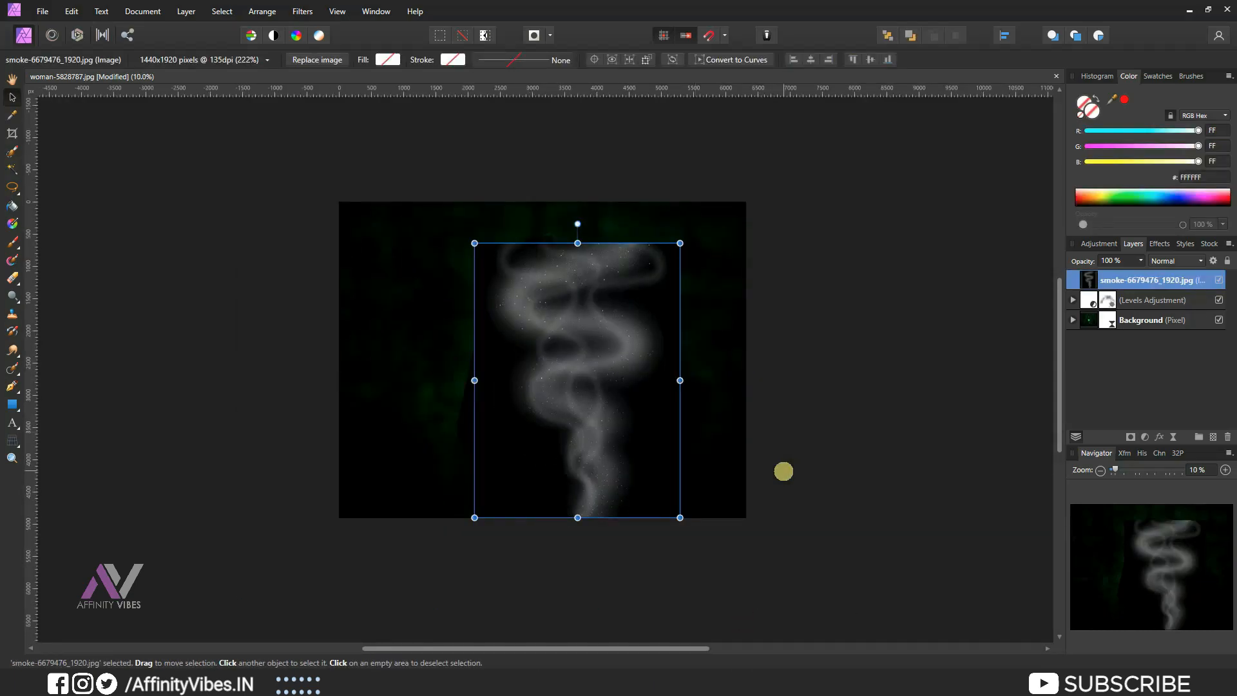
pyautogui.moveTo(474, 242); pyautogui.dragTo(436, 207)
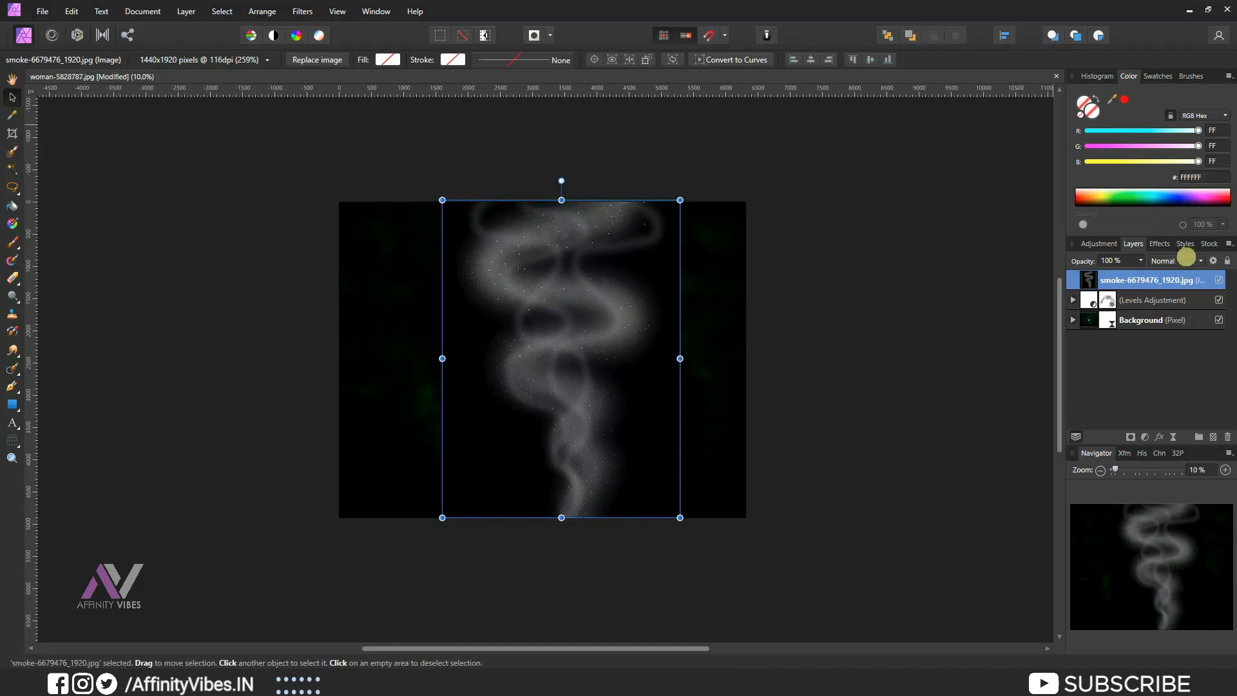
# Set the smoke layer's blend mode to Color Dodge and its opacity to 75%.
pyautogui.click(1189, 260)
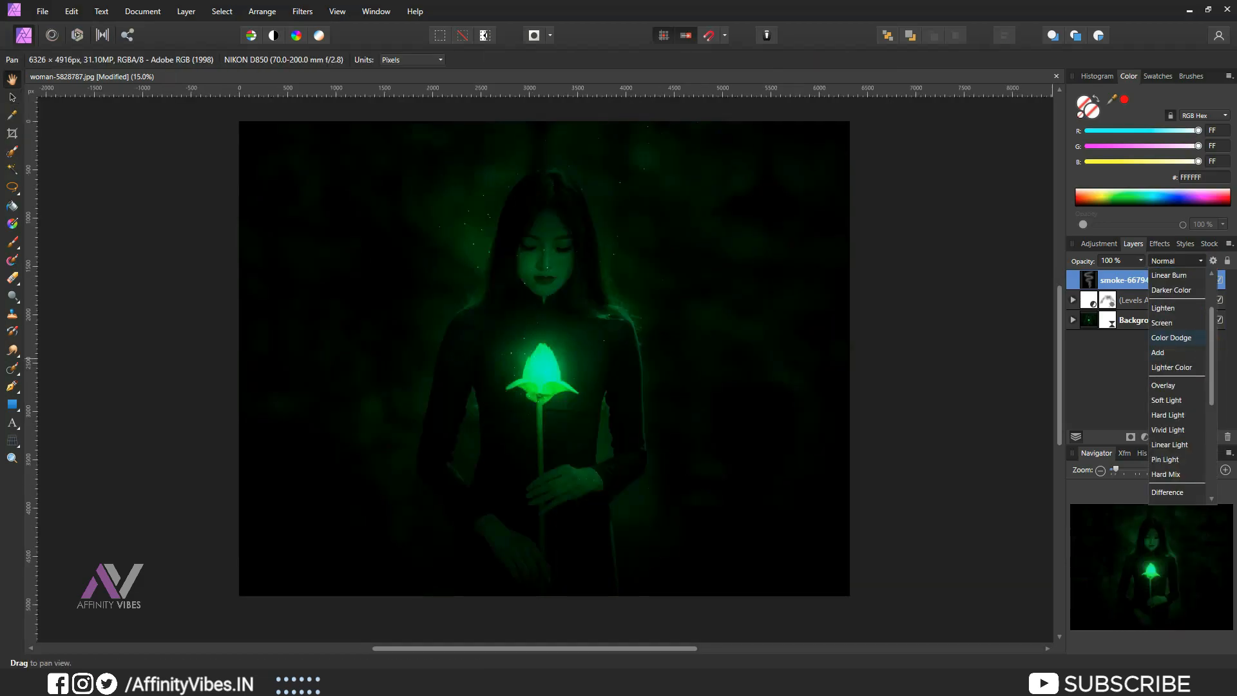
pyautogui.click(1180, 338)
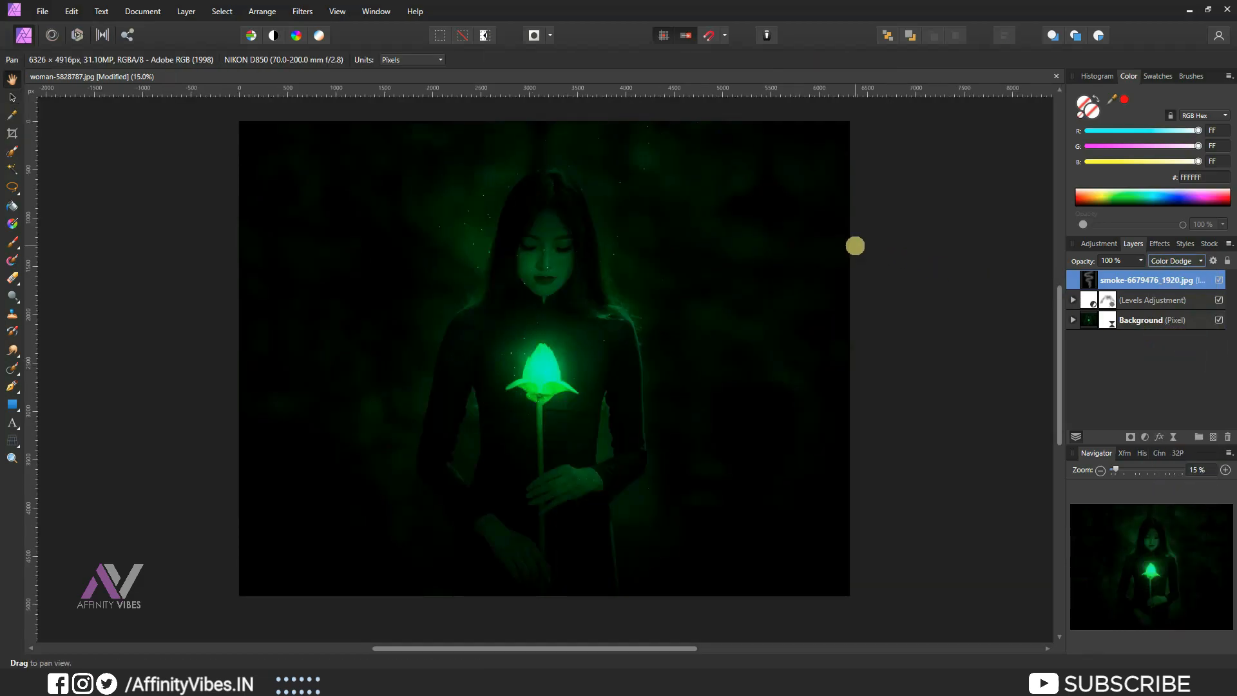
pyautogui.click(1140, 261)
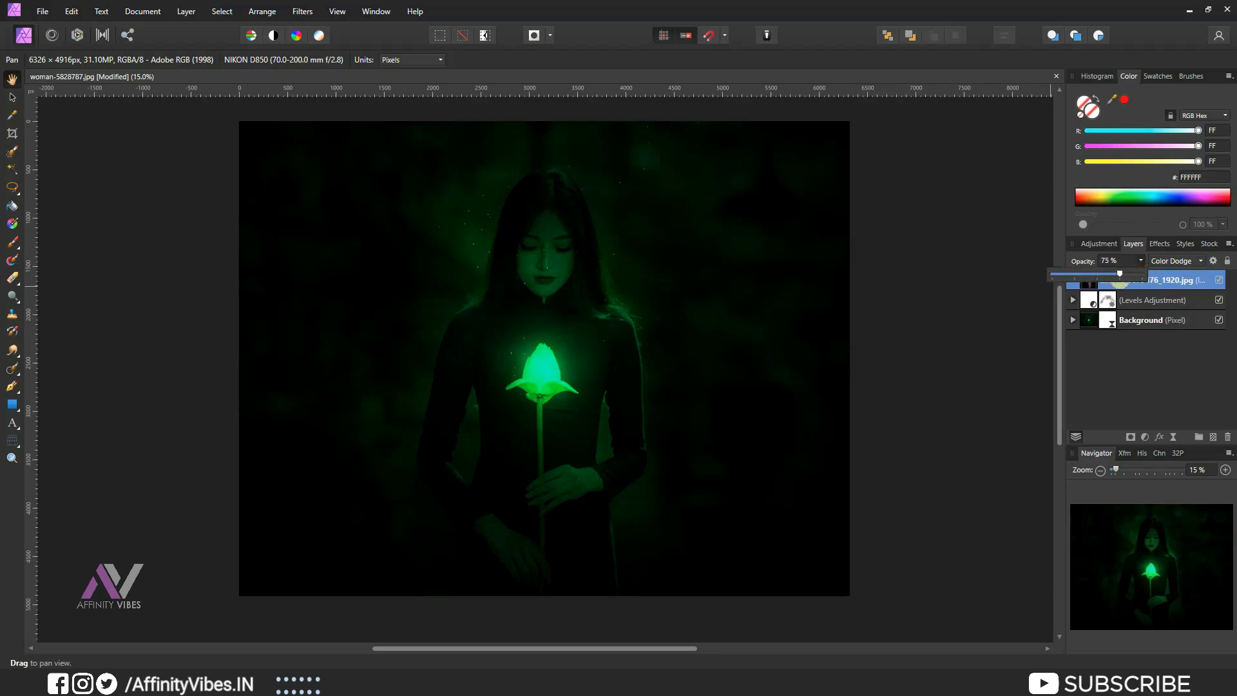
pyautogui.click(11, 98)
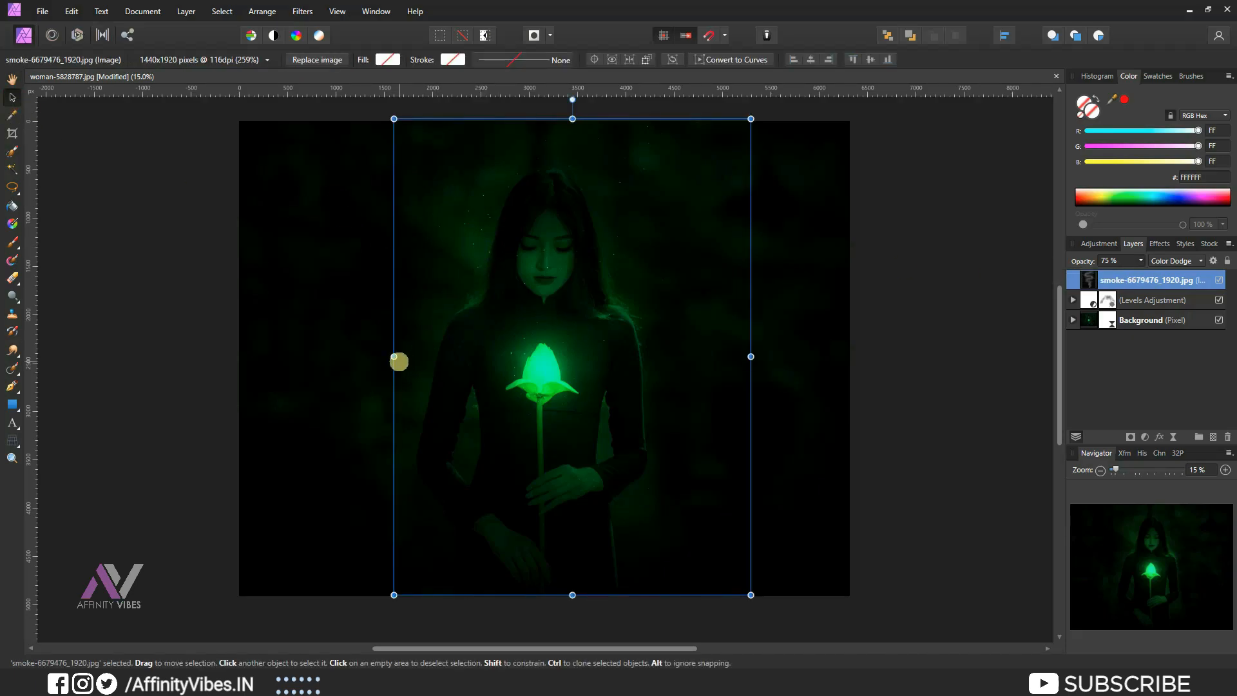
# Try to stretch the smoke image wider to the left, then undo the resize.
pyautogui.moveTo(395, 356); pyautogui.dragTo(353, 357)
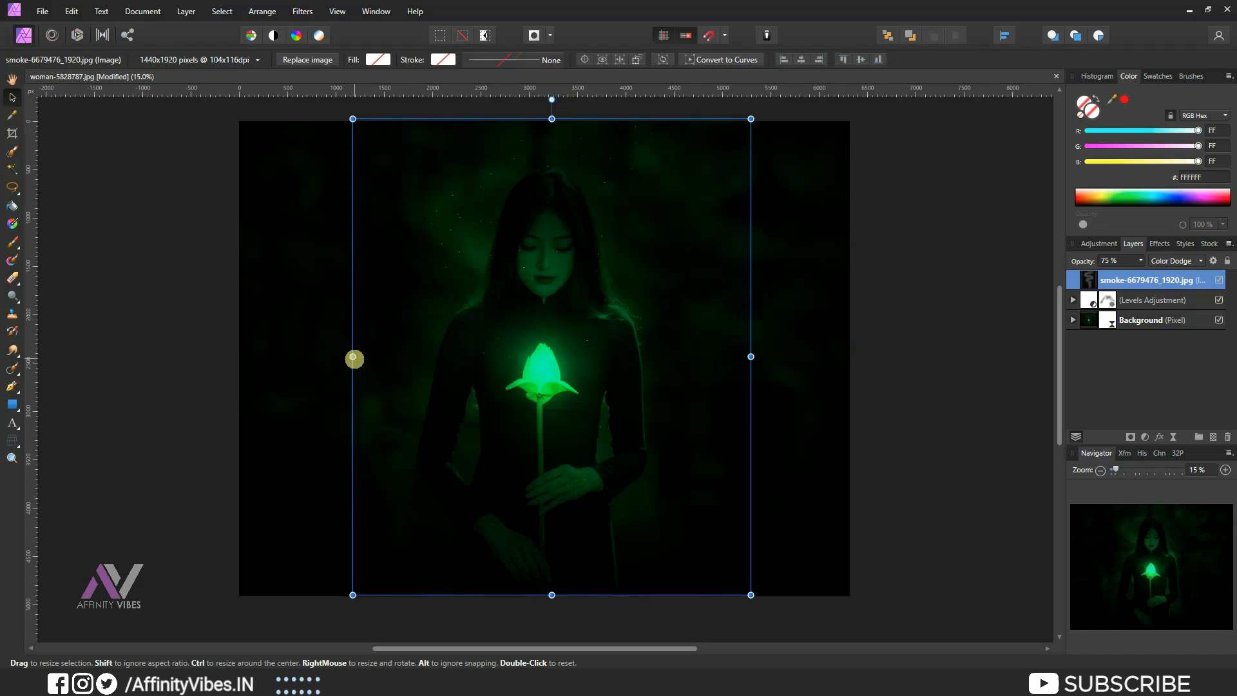
pyautogui.hotkey('ctrl', 'z')
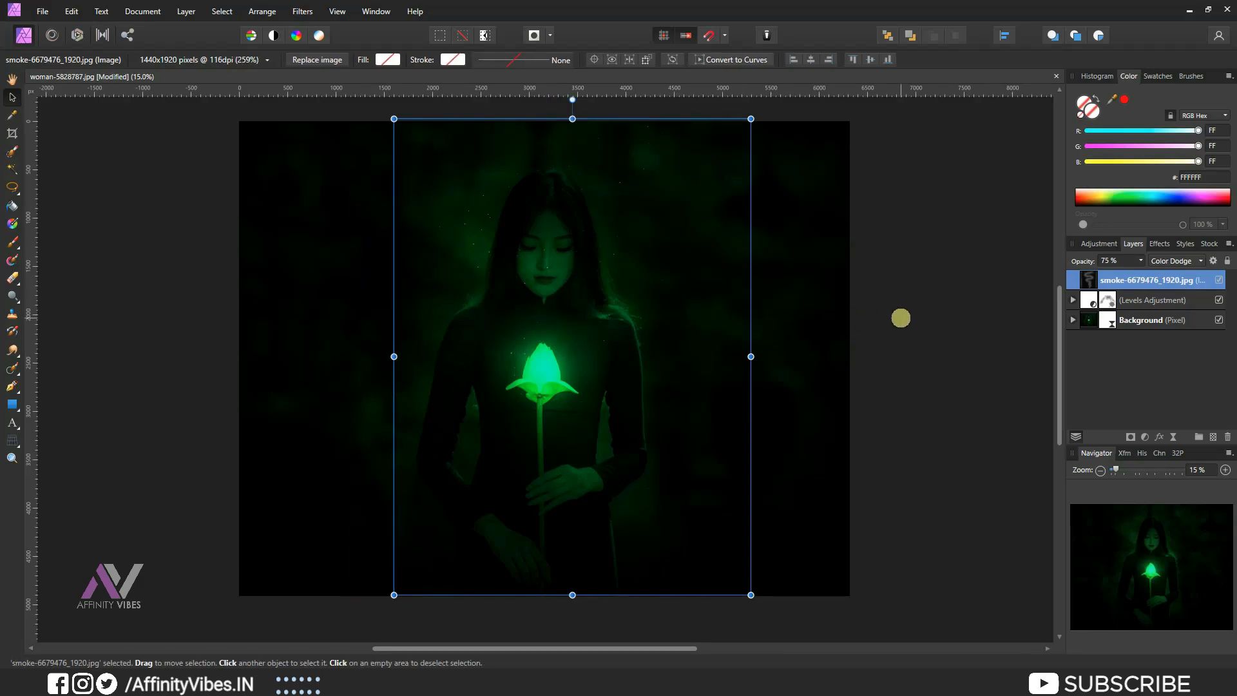
# Examine the smoke overlay across the woman and the lotus up close.
pyautogui.hotkey('ctrl', '+')
pyautogui.hotkey('ctrl', '+')
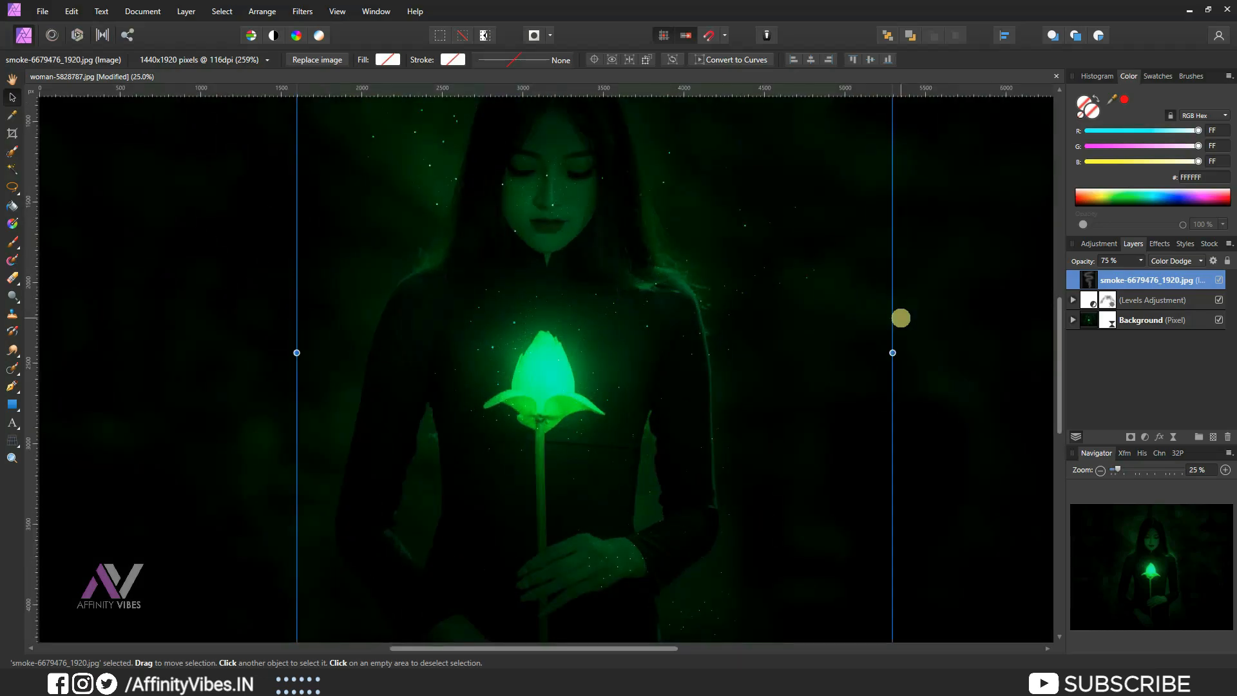
pyautogui.scroll(3, 900, 318)
pyautogui.scroll(-4, 900, 313)
pyautogui.scroll(-3, 901, 313)
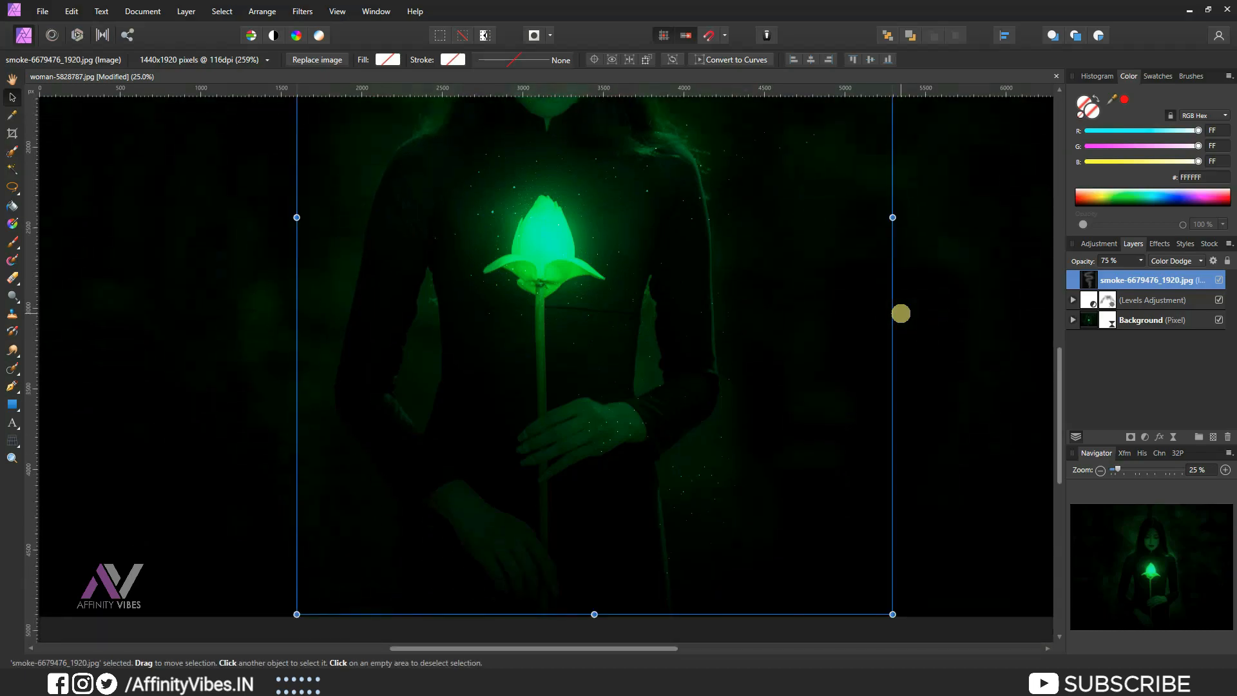
pyautogui.scroll(3, 901, 313)
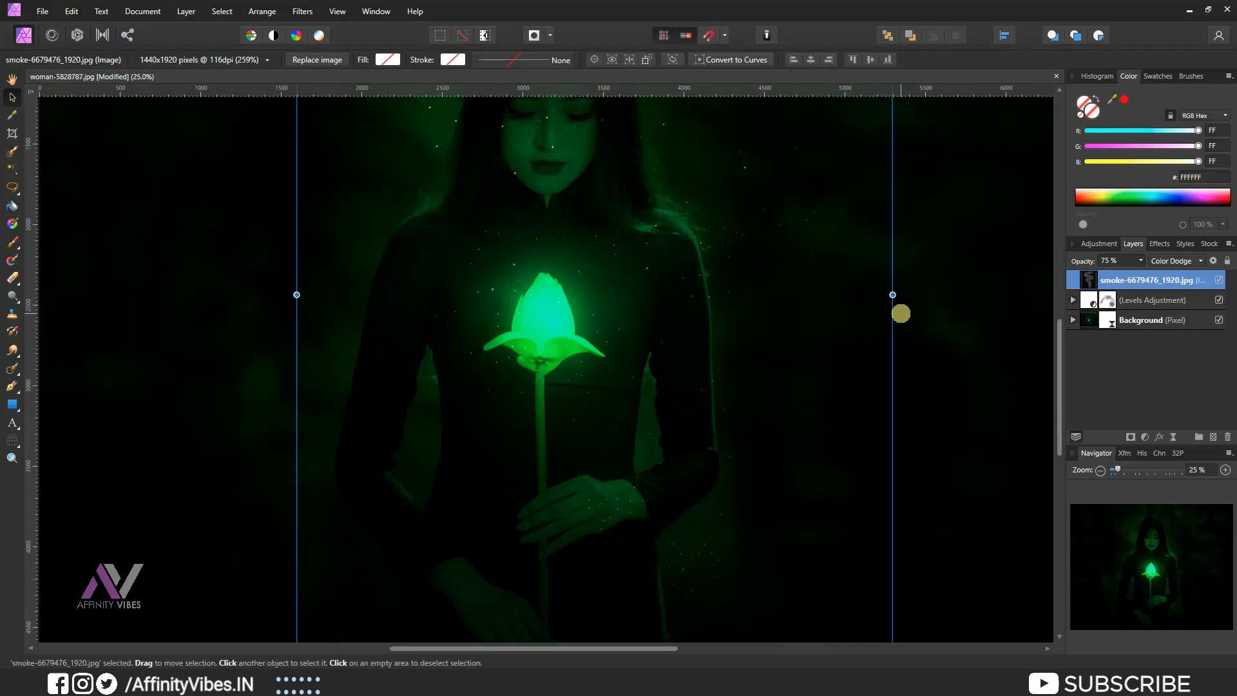
pyautogui.hotkey('ctrl', '0')
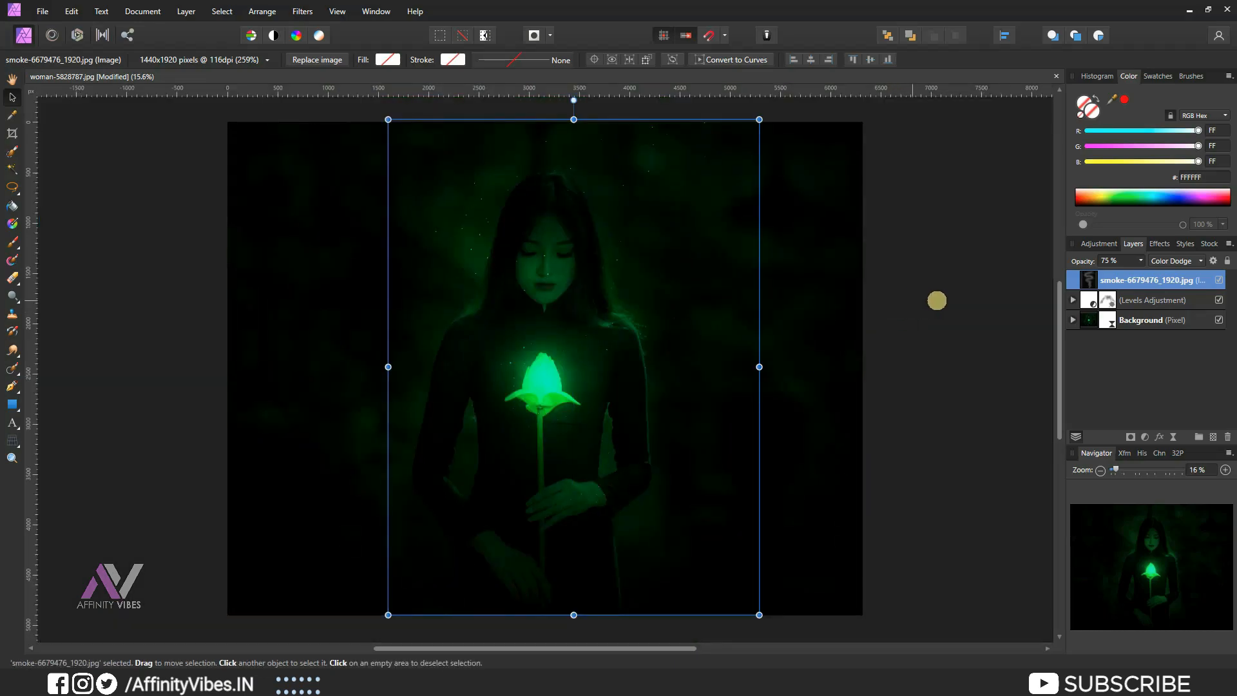
# Add a mask to the smoke layer and set the Paint Brush opacity to 100%.
pyautogui.click(1129, 438)
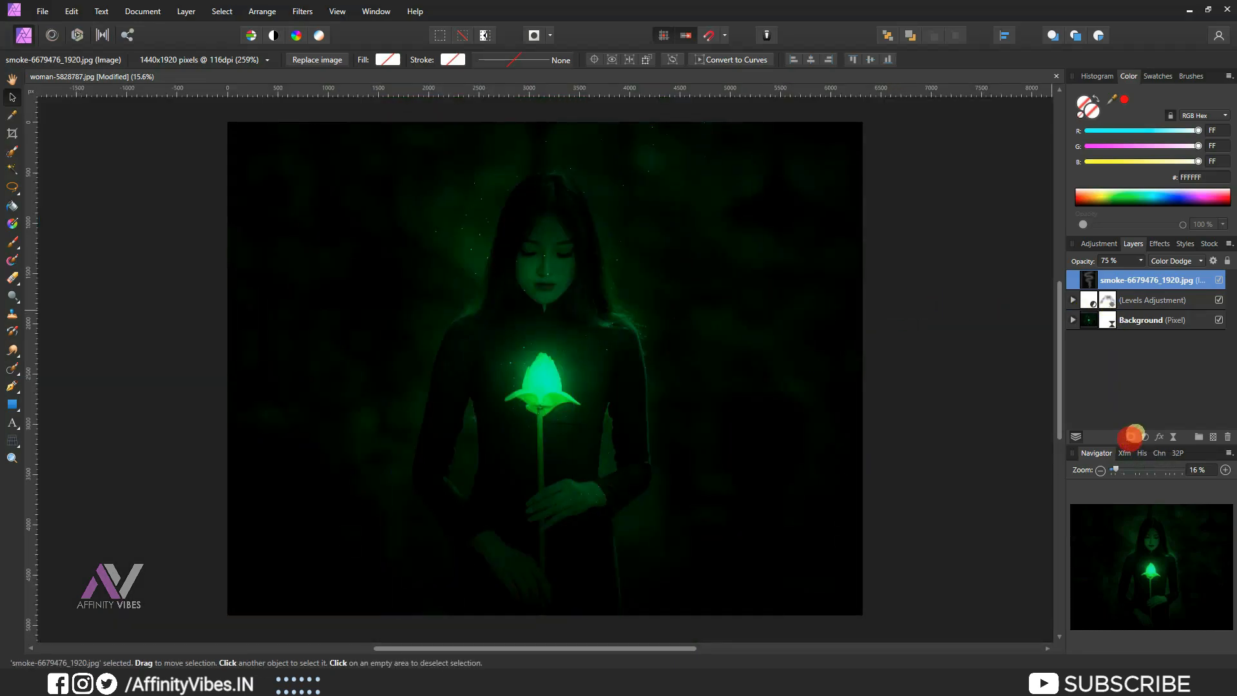
pyautogui.click(1096, 97)
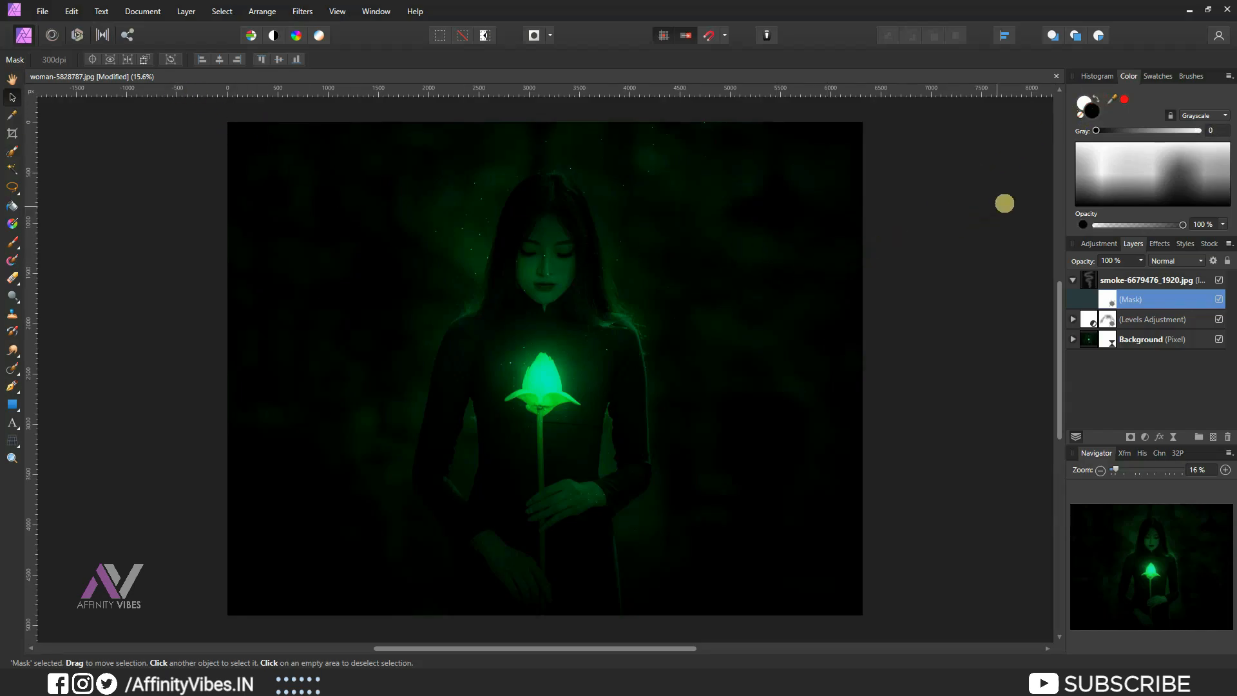
pyautogui.click(13, 241)
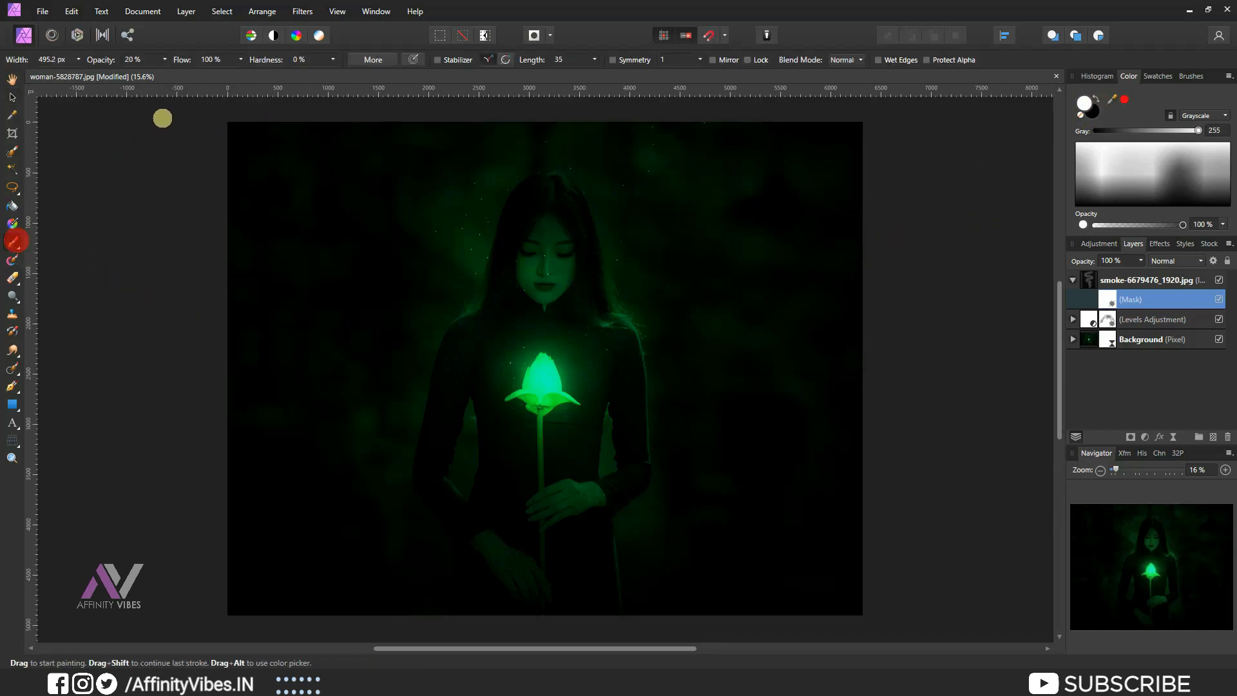
pyautogui.click(162, 59)
pyautogui.moveTo(167, 73); pyautogui.dragTo(256, 78)
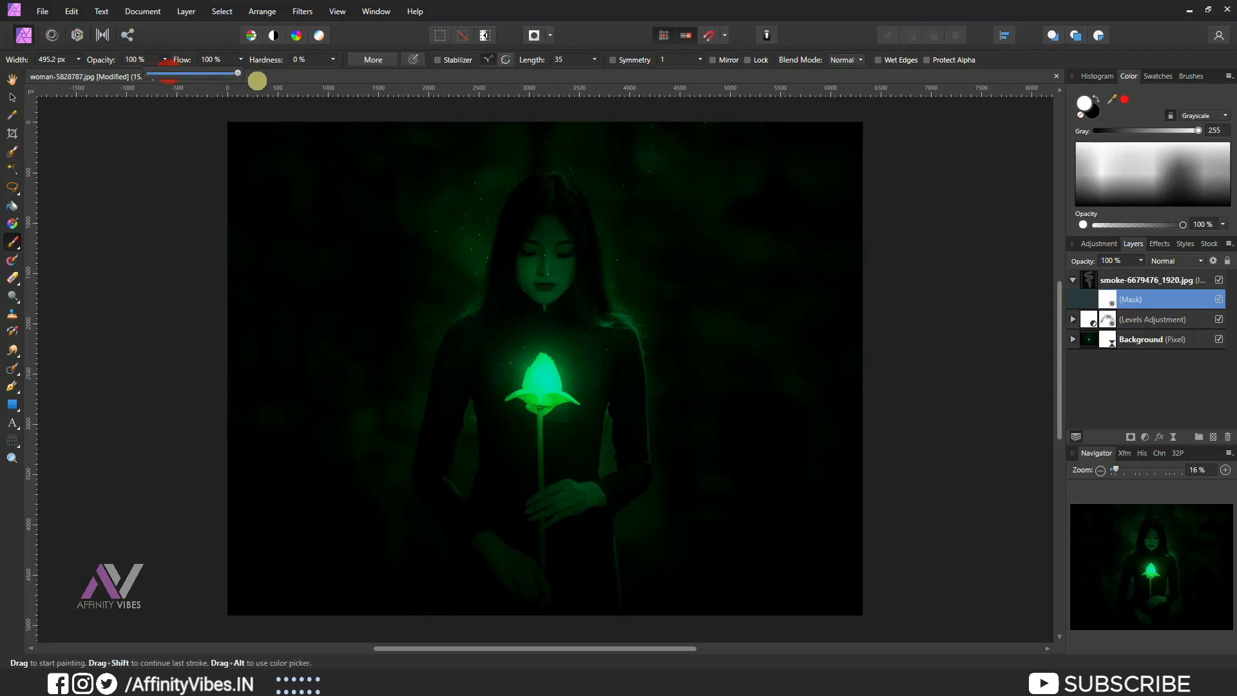
# Paint black on the smoke mask with a smaller brush to clear smoke from the woman's face.
pyautogui.scroll(1, 584, 243)
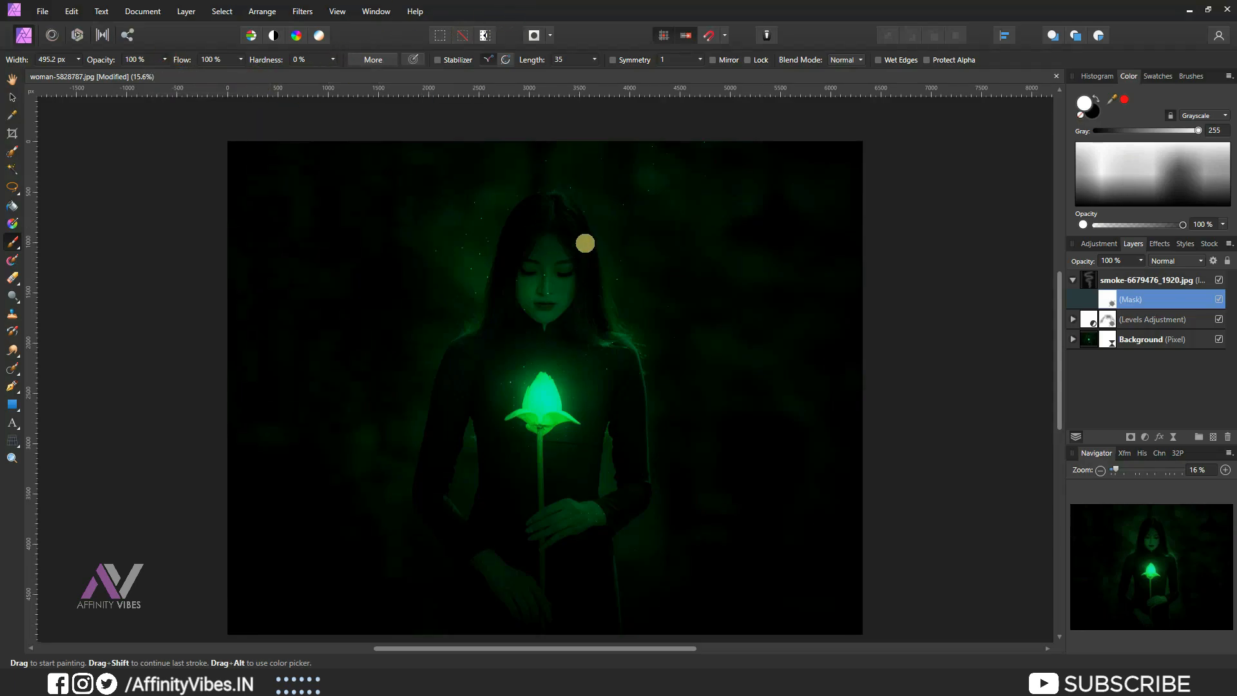
pyautogui.scroll(5, 558, 273)
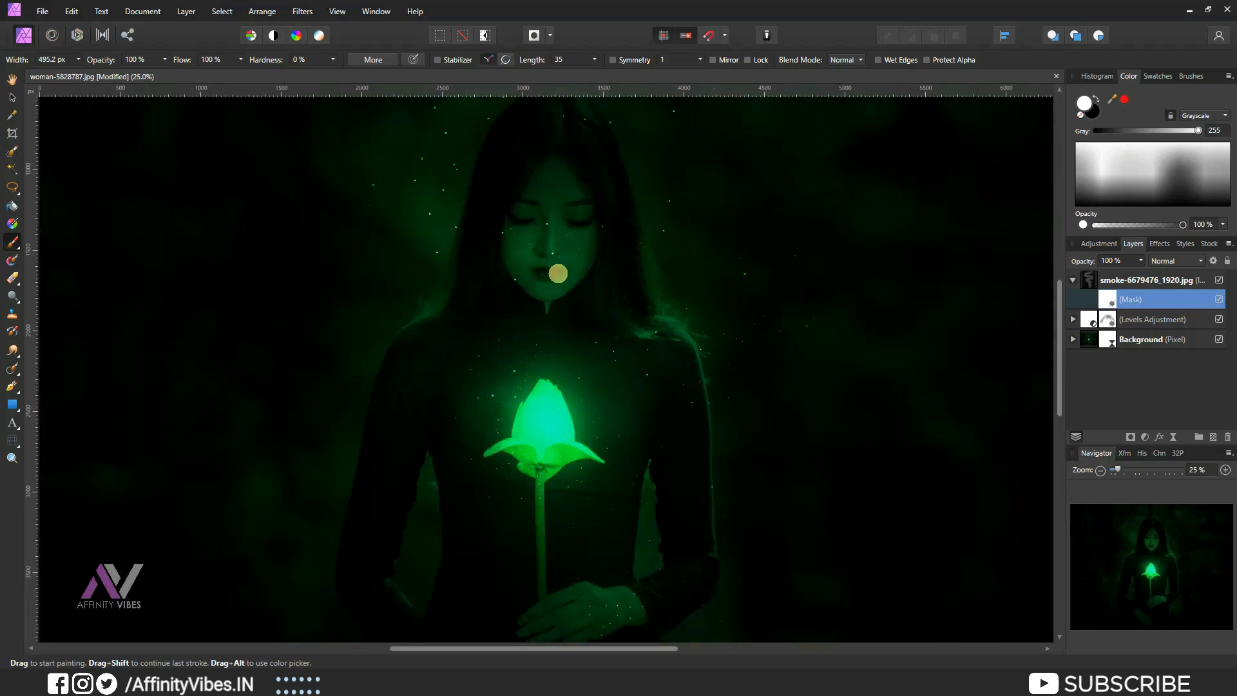
pyautogui.scroll(8, 558, 273)
pyautogui.press('[')
pyautogui.press('[')
pyautogui.press('[')
pyautogui.press('[')
pyautogui.press('[')
pyautogui.press('x')
pyautogui.press(']')
pyautogui.press(']')
pyautogui.moveTo(558, 221)
pyautogui.mouseDown()
pyautogui.moveTo(578, 293)
pyautogui.moveTo(606, 276)
pyautogui.moveTo(554, 300)
pyautogui.mouseUp()
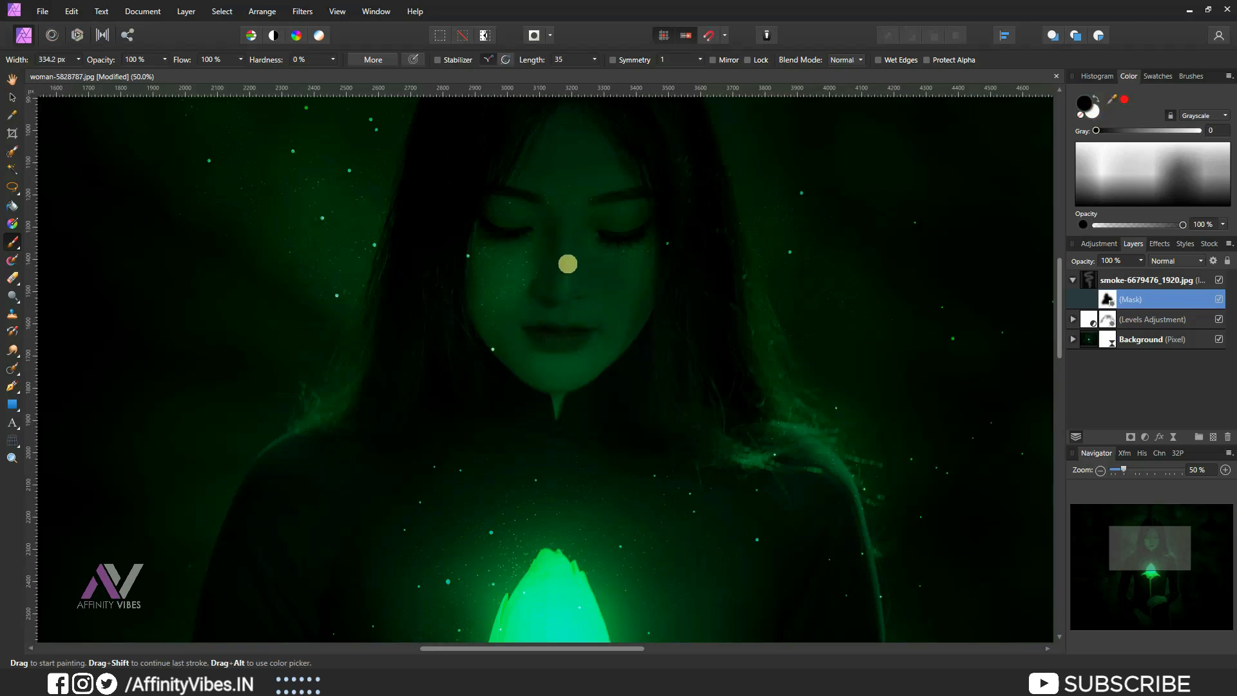
pyautogui.click(497, 363)
# Shrink the brush further and touch up the smoke mask around the face and hair edges.
pyautogui.press('[')
pyautogui.press('[')
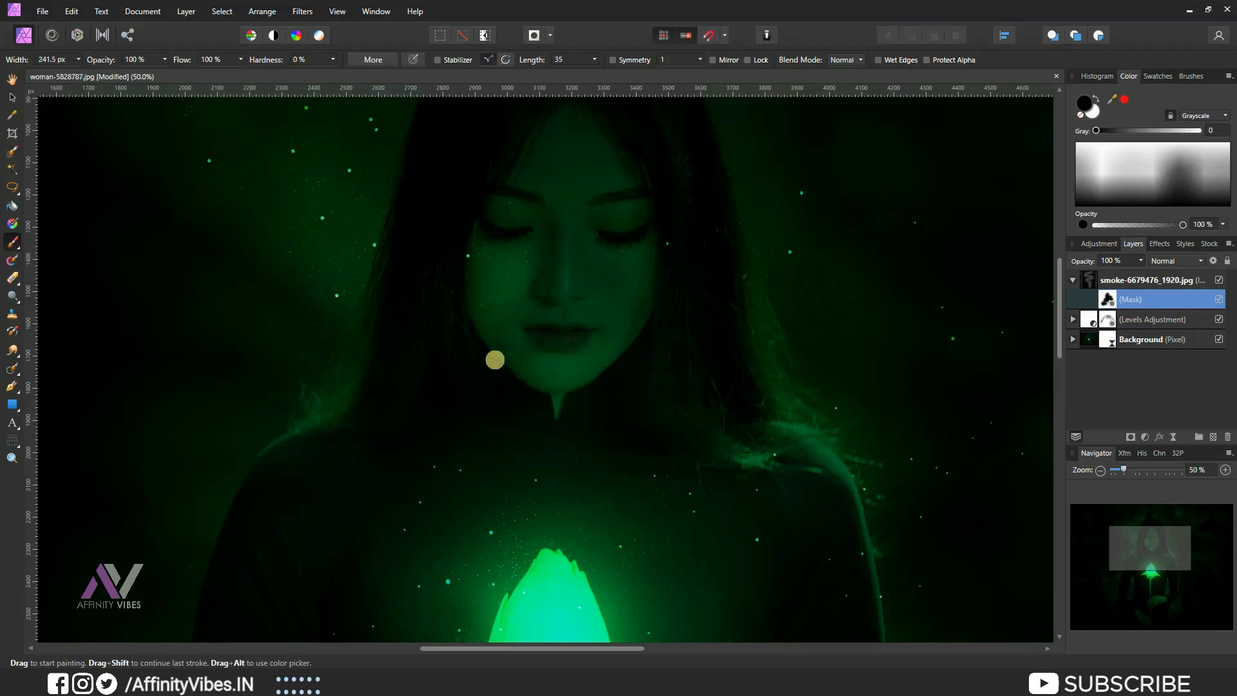
pyautogui.click(672, 252)
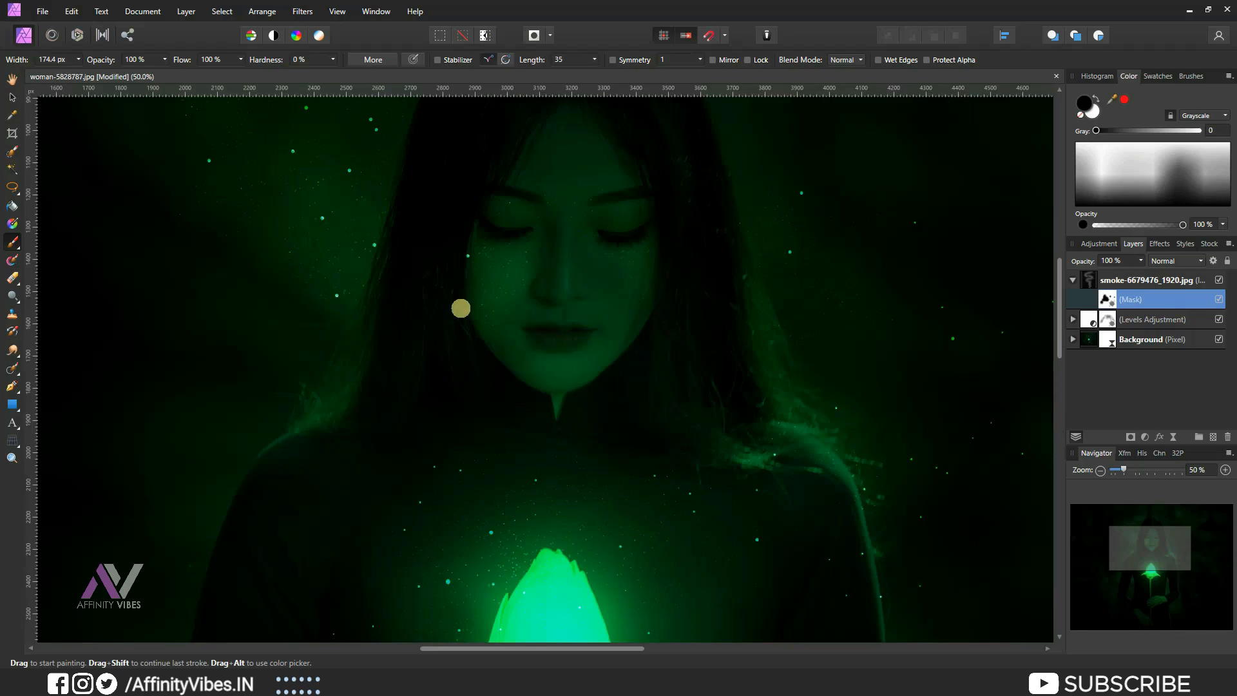
pyautogui.click(464, 256)
pyautogui.scroll(5, 276, 414)
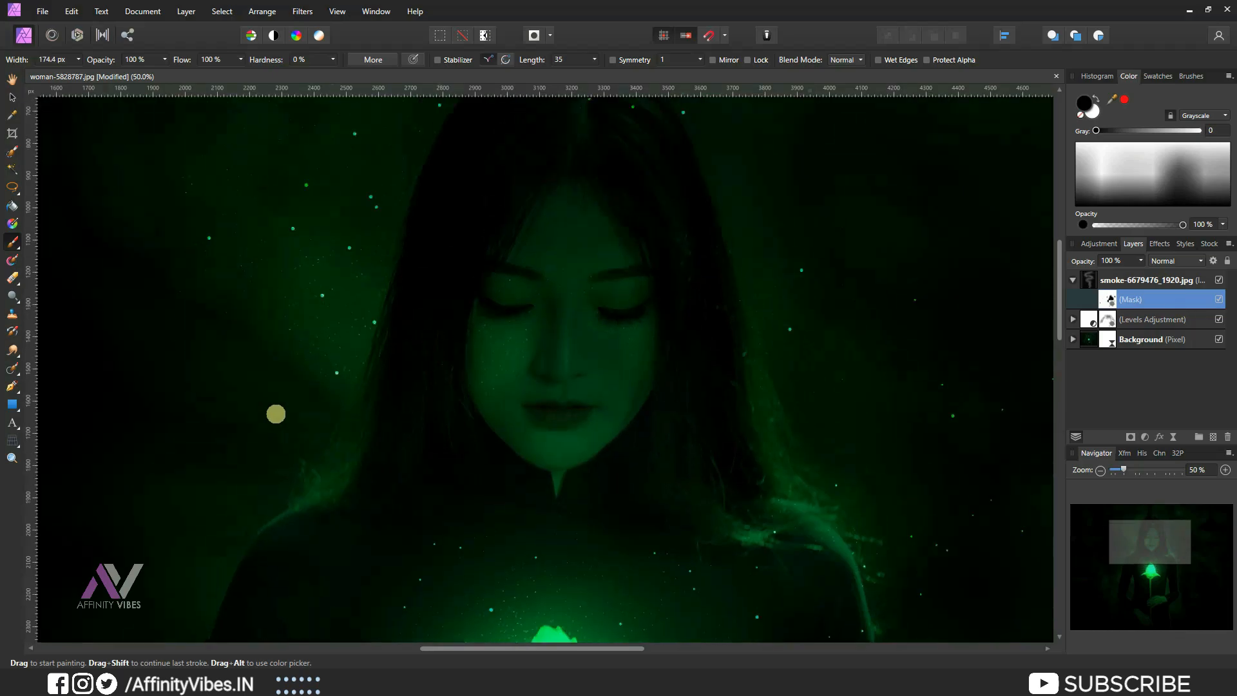
pyautogui.scroll(1, 276, 414)
pyautogui.click(587, 215)
pyautogui.scroll(-3, 250, 306)
pyautogui.hotkey('ctrl', '0')
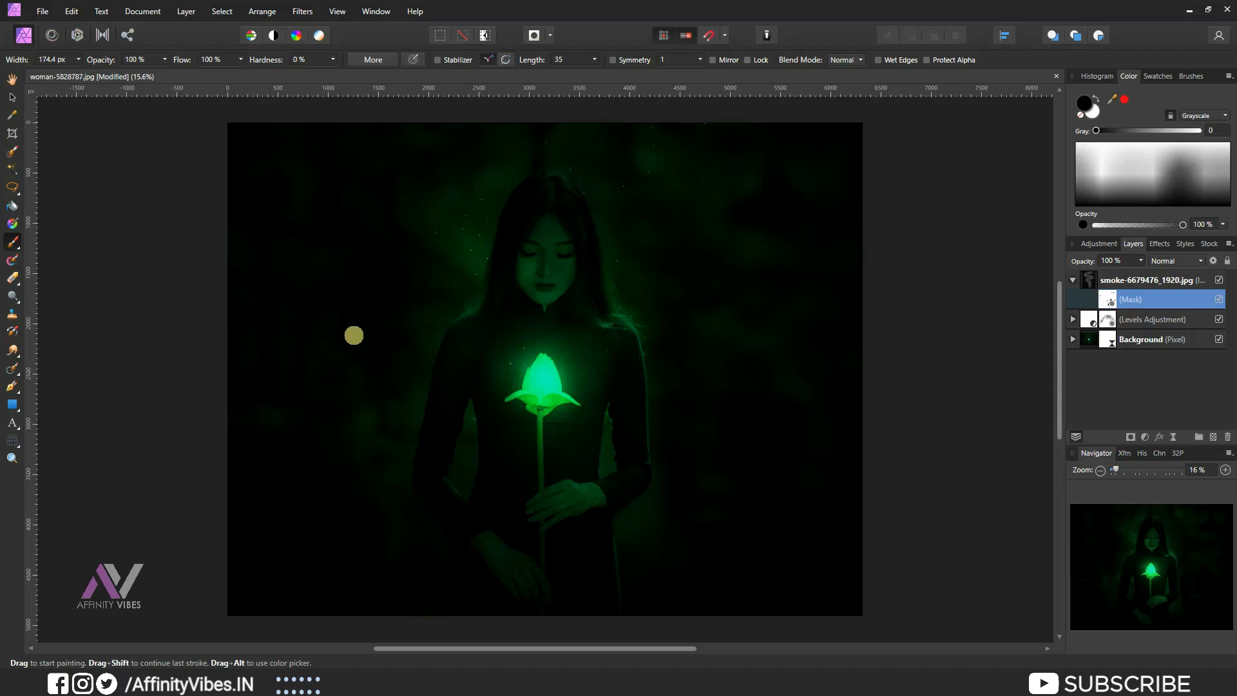
# Open the Background layer's Live Lighting filter and change the light colour to 2CFFCB.
pyautogui.click(11, 78)
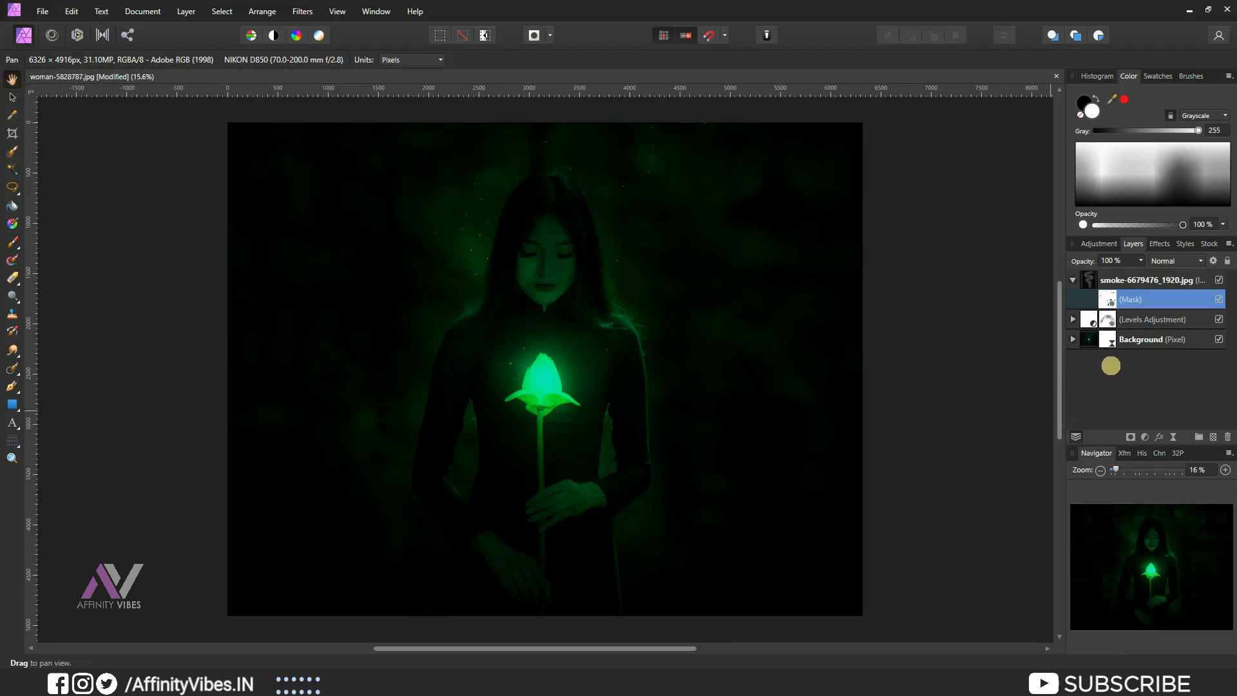
pyautogui.click(1073, 339)
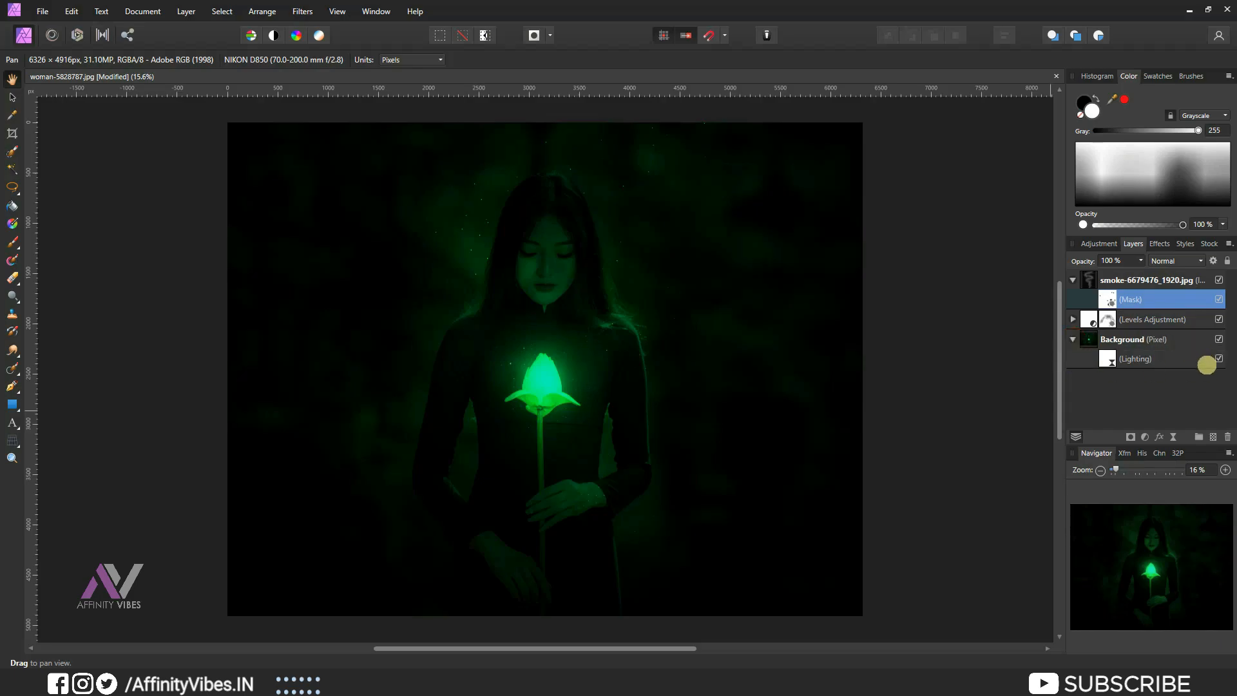
pyautogui.doubleClick(1107, 359)
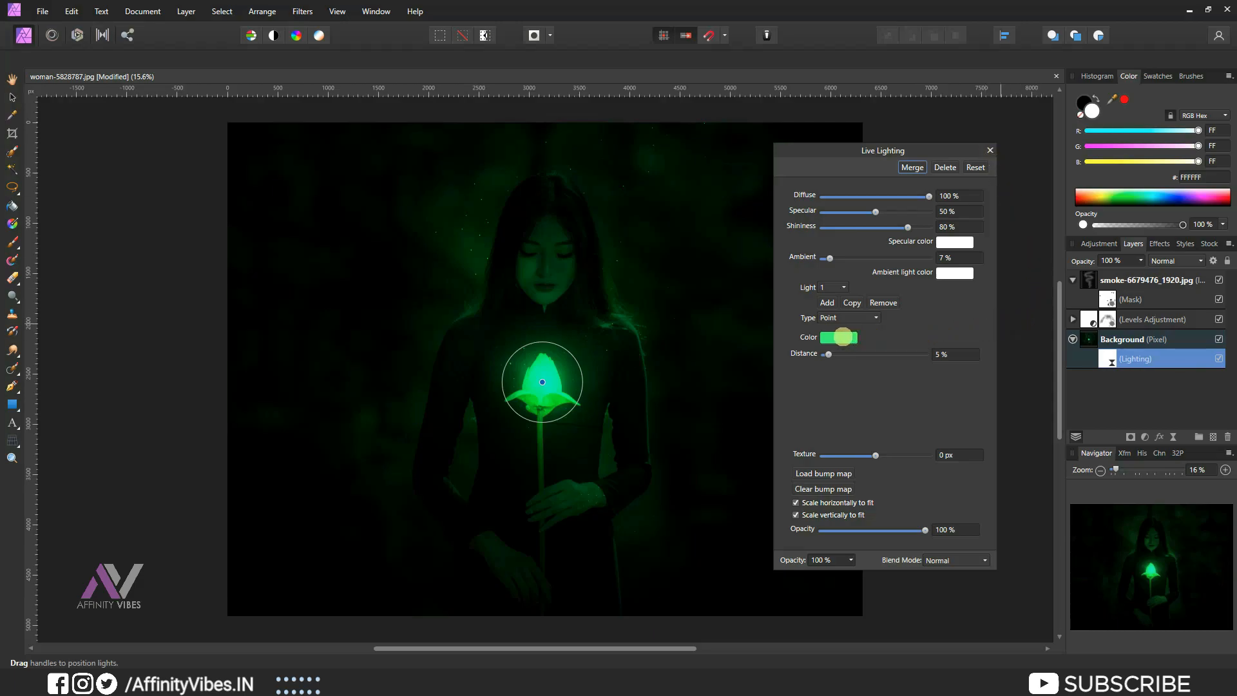
pyautogui.click(843, 336)
pyautogui.click(808, 454)
pyautogui.moveTo(808, 455); pyautogui.dragTo(837, 449)
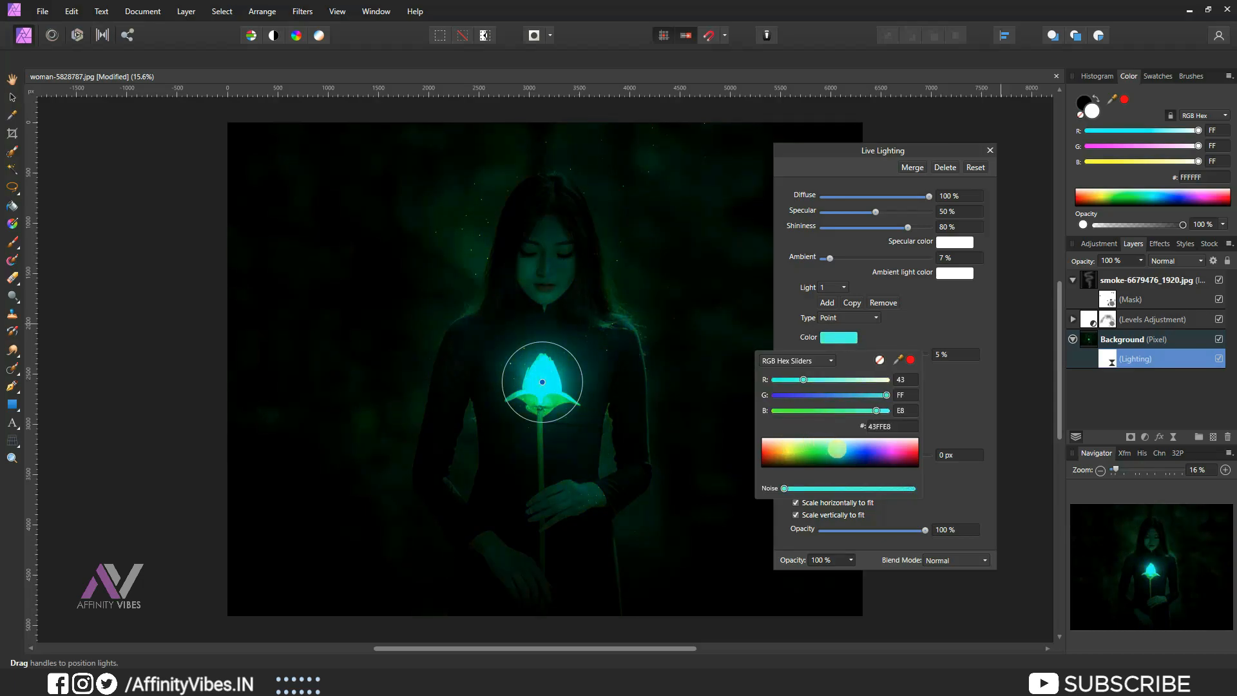
pyautogui.moveTo(836, 449); pyautogui.dragTo(833, 452)
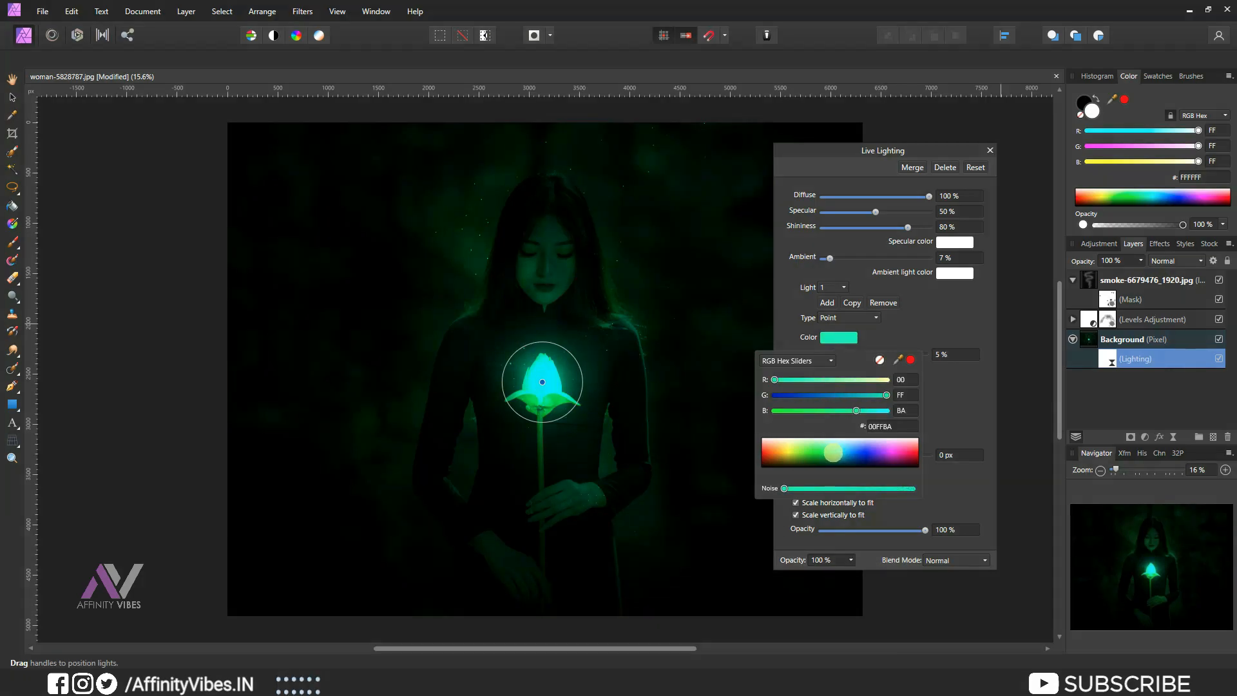
pyautogui.moveTo(833, 452); pyautogui.dragTo(833, 450)
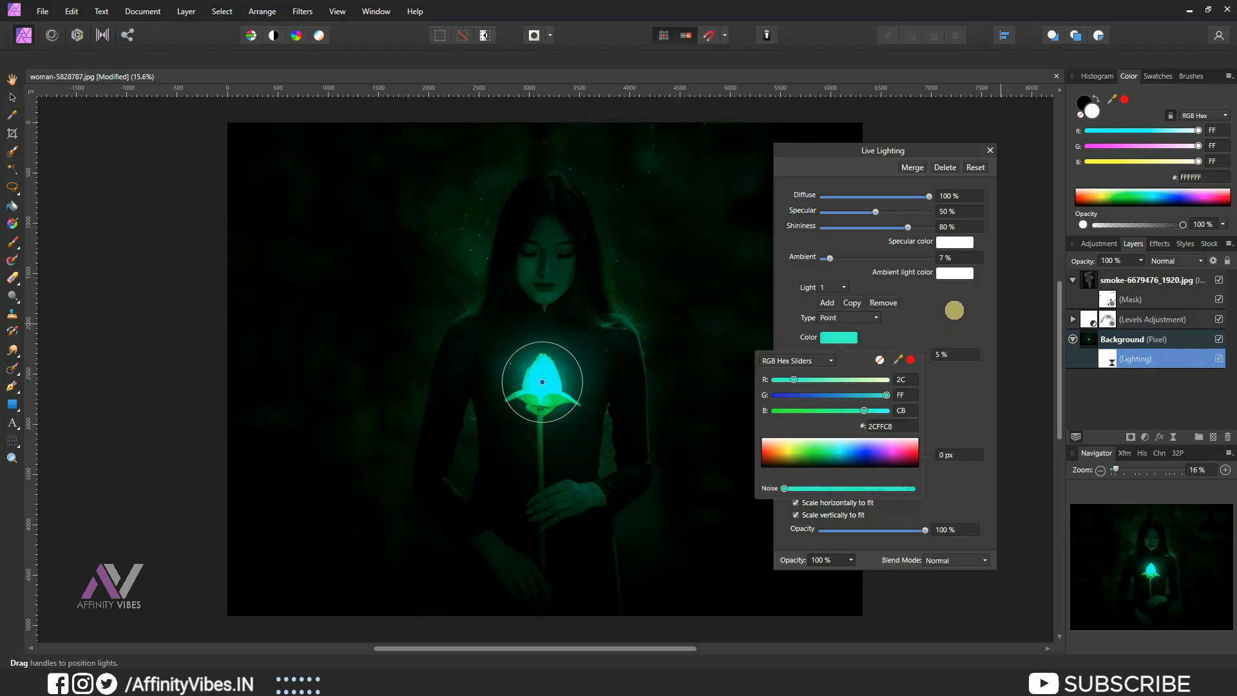
pyautogui.click(954, 309)
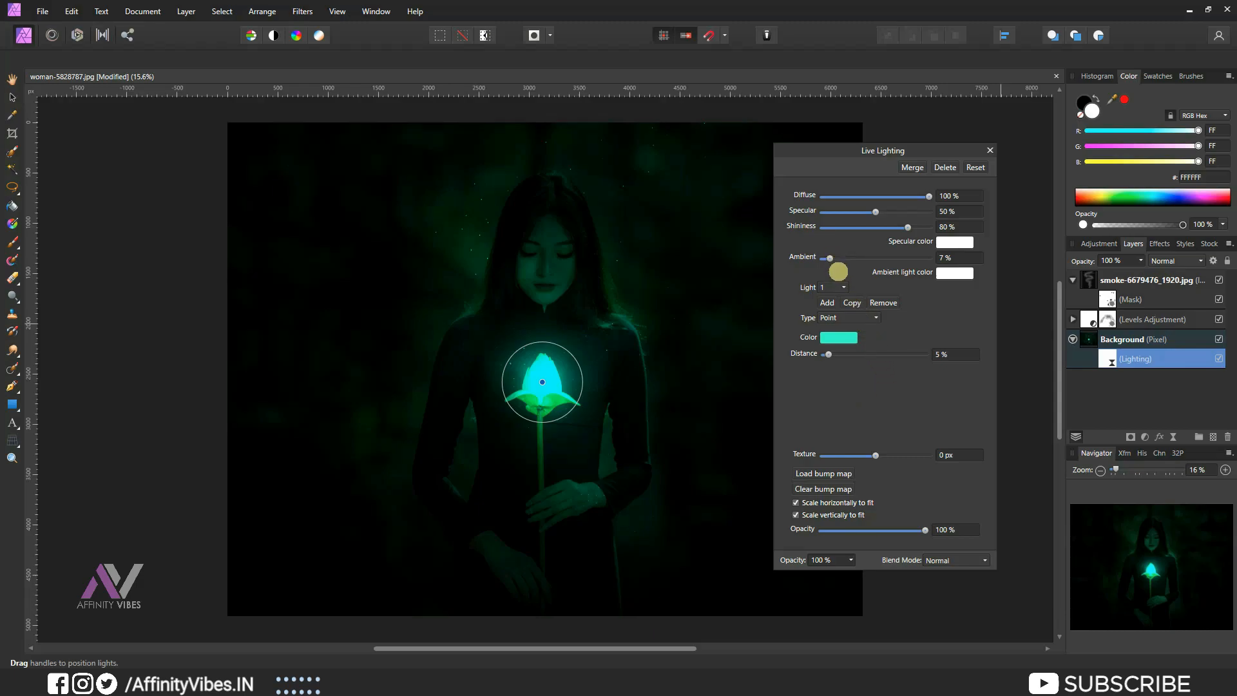
# Set the light distance to 7% and close the Live Lighting dialog.
pyautogui.click(954, 353)
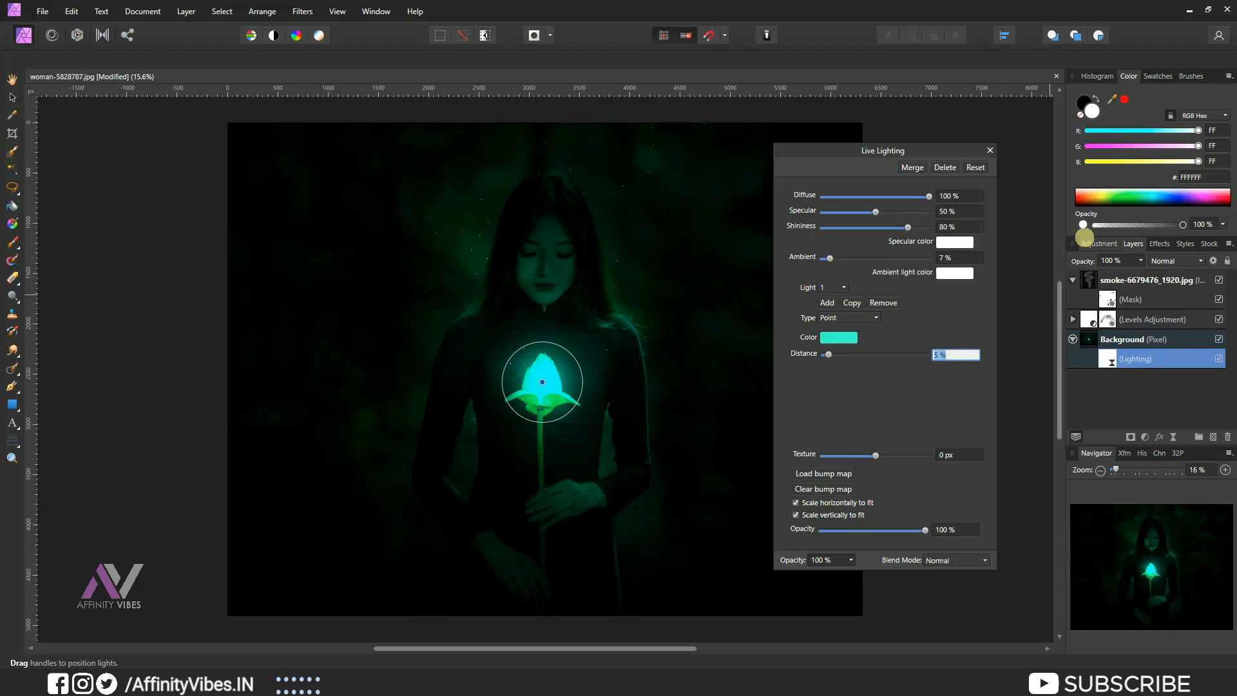
pyautogui.press('Return')
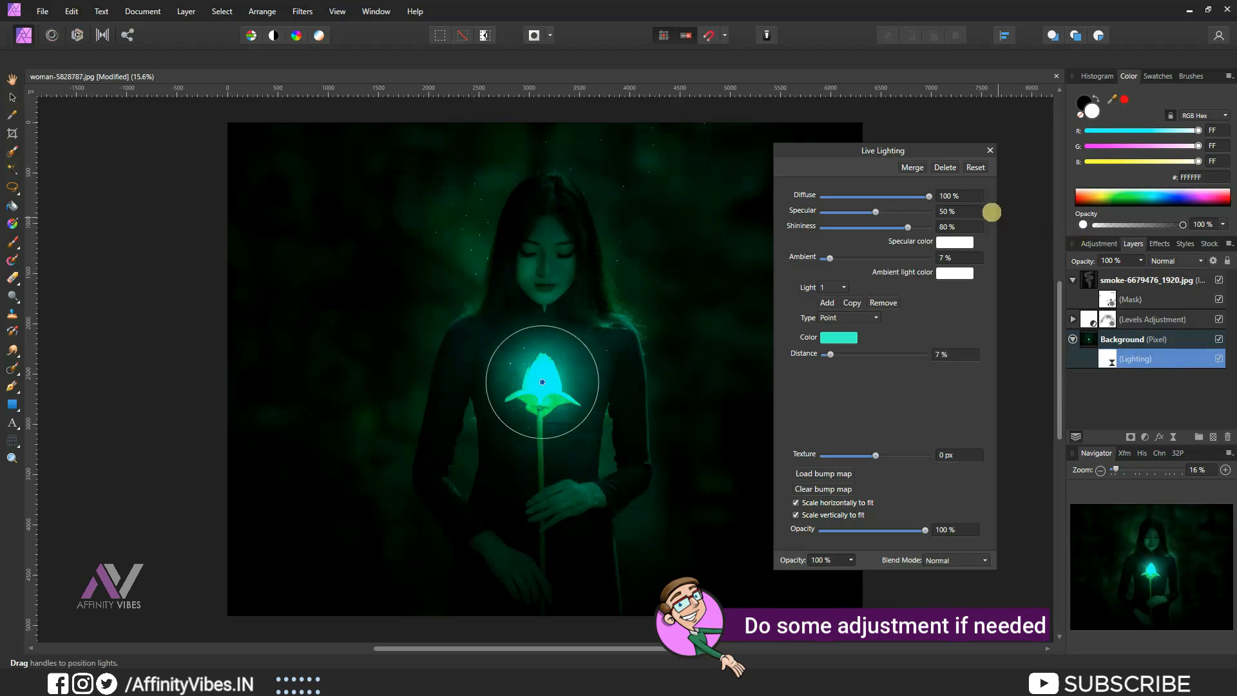
pyautogui.click(991, 150)
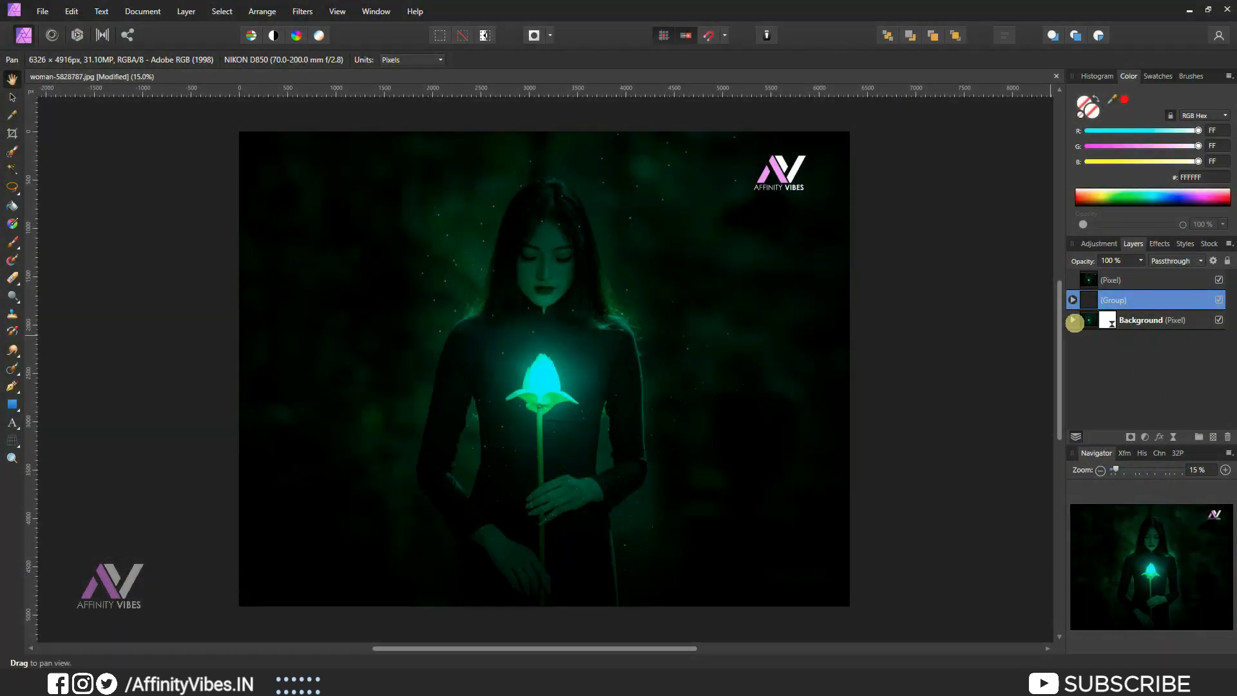
# Compare the finished effect with the original photo by toggling the top layer's visibility.
pyautogui.click(1073, 320)
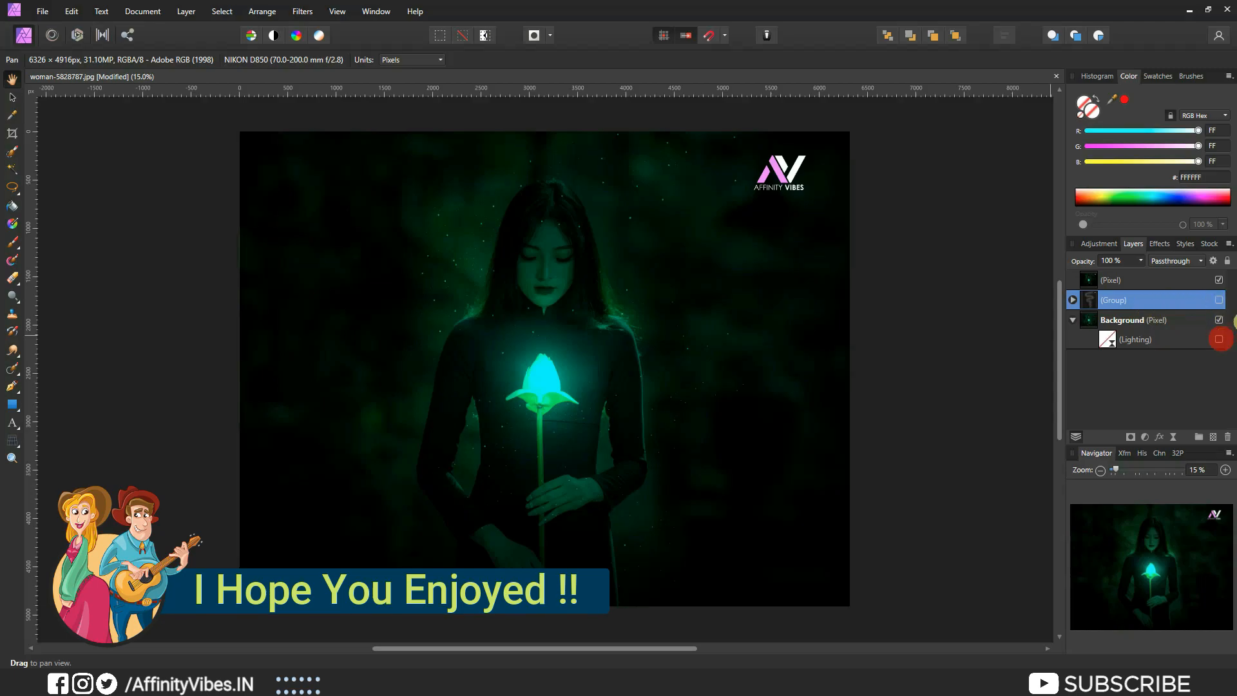
pyautogui.click(1218, 279)
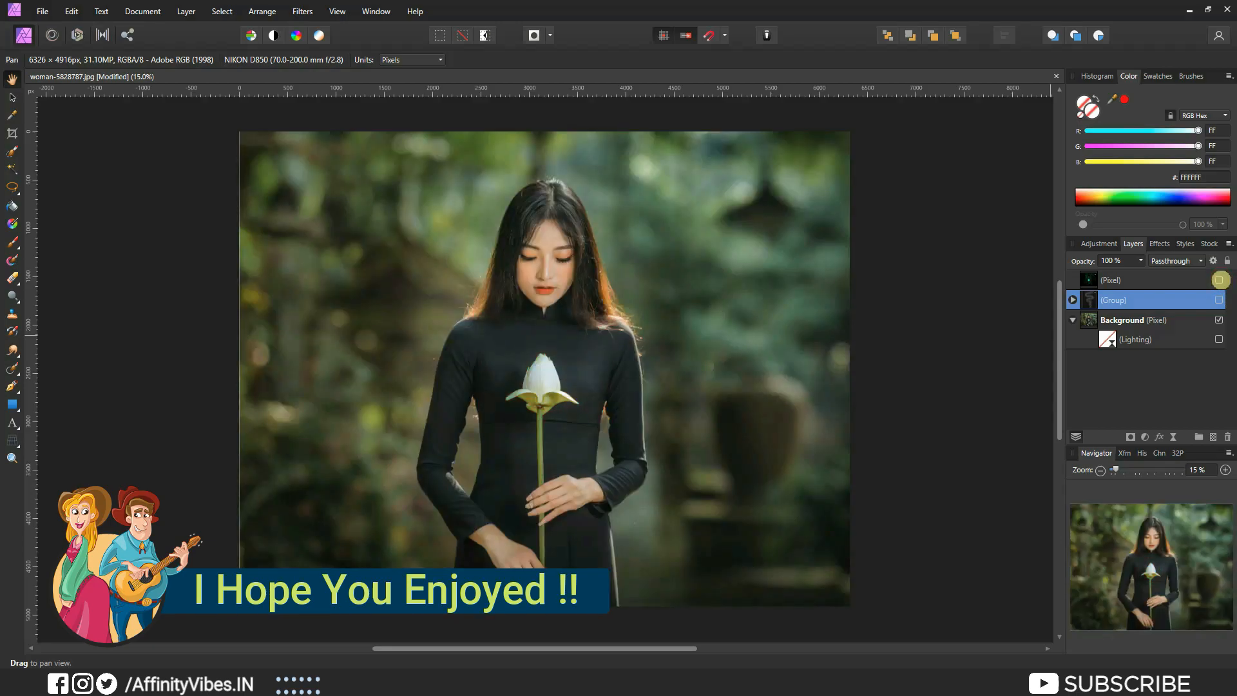
pyautogui.click(1219, 280)
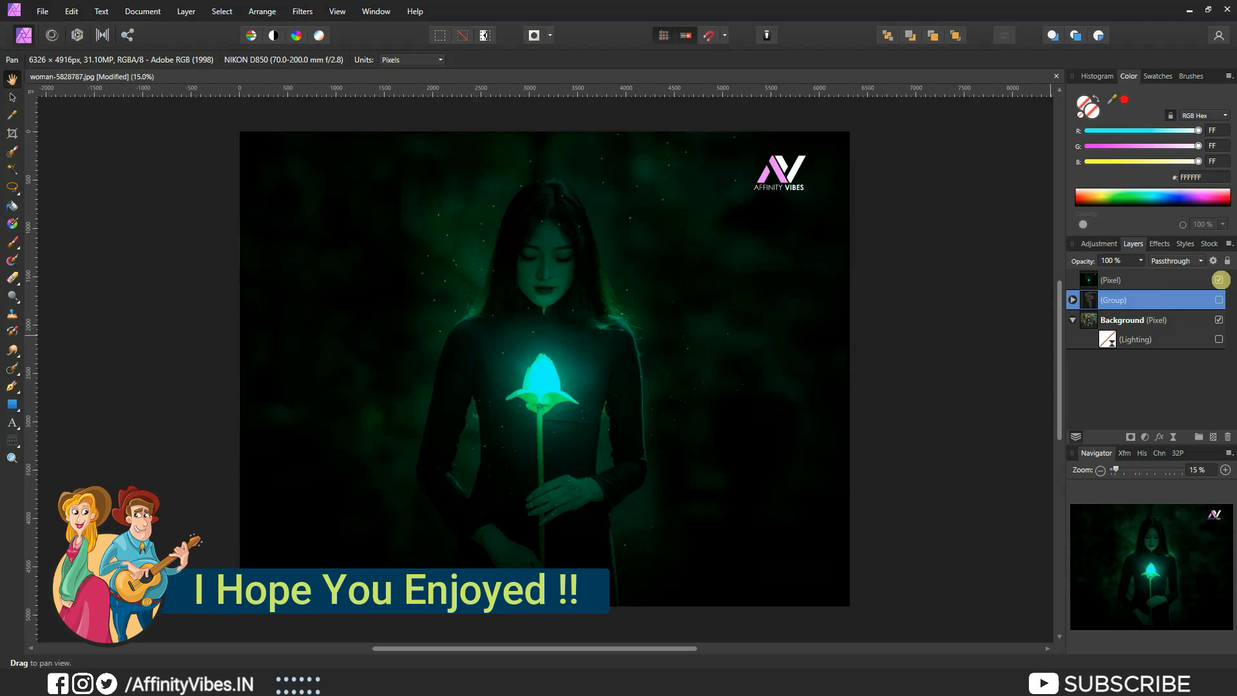
pyautogui.click(1218, 279)
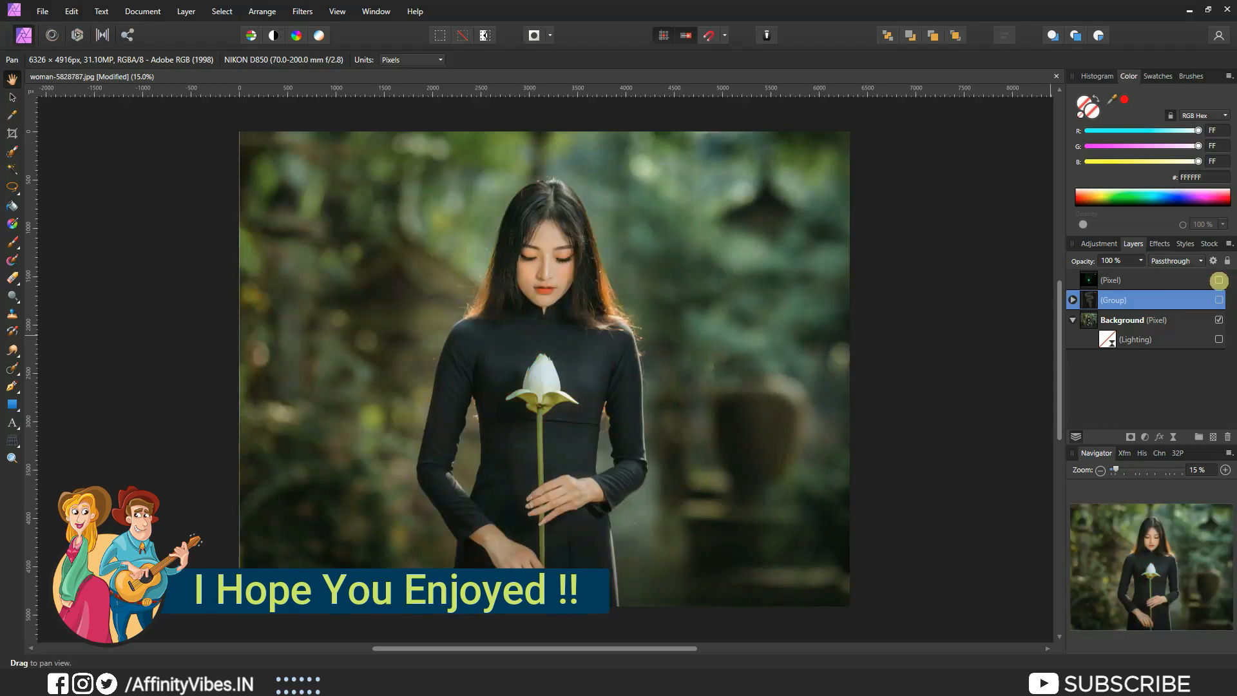
pyautogui.hotkey('ctrl', '+')
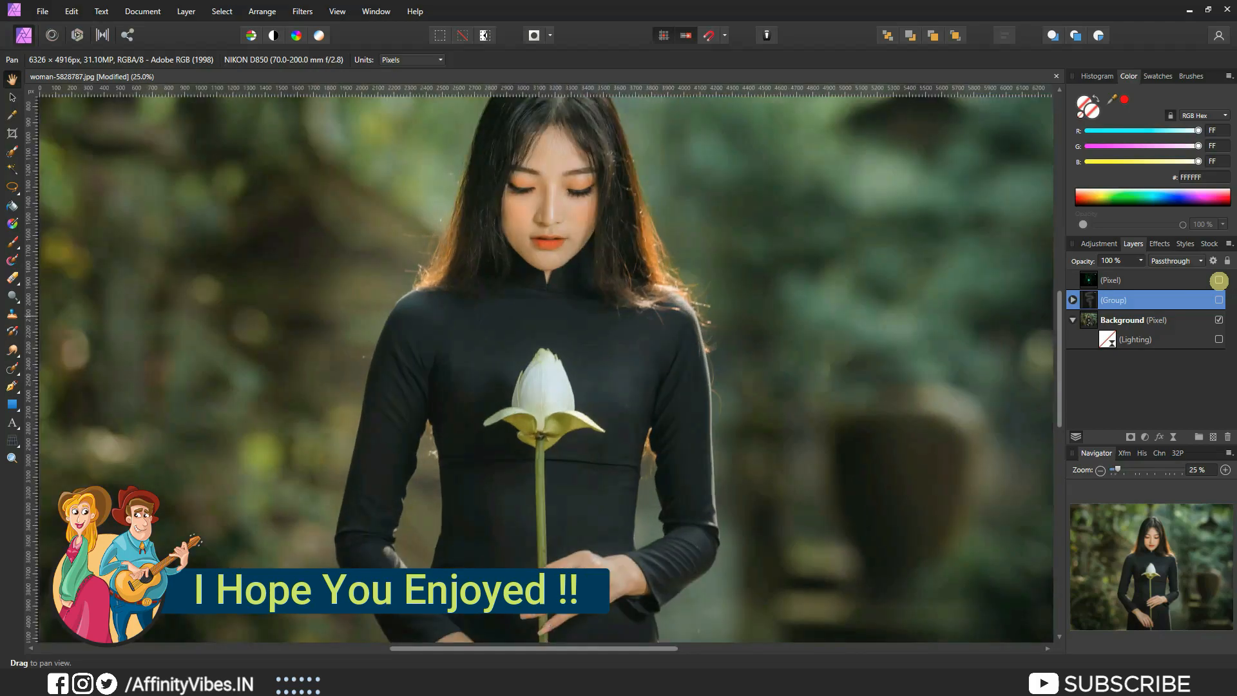
pyautogui.scroll(2, 1003, 331)
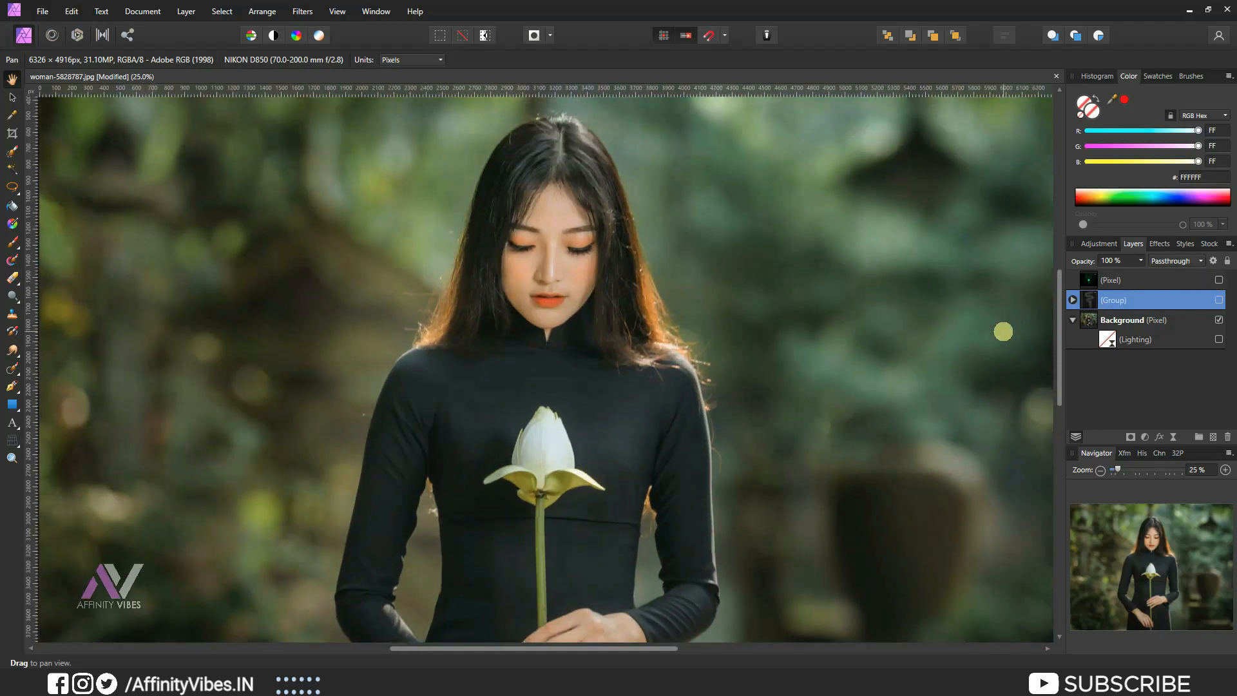
pyautogui.click(1218, 280)
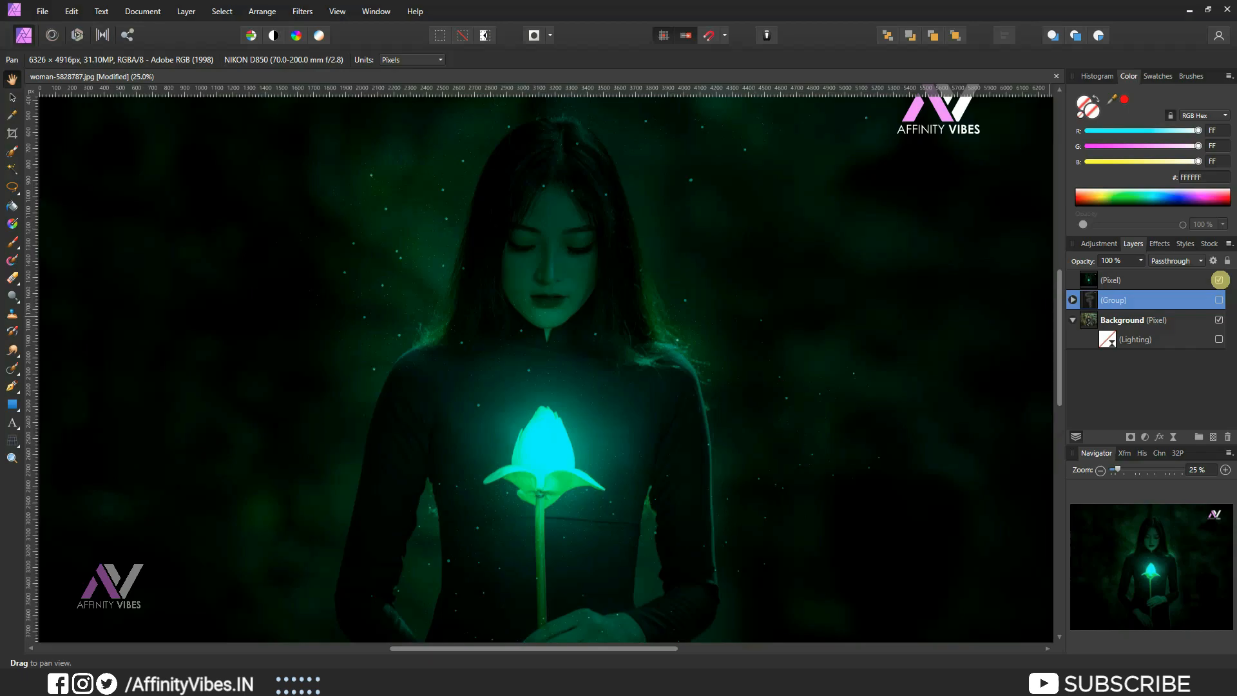
pyautogui.hotkey('ctrl', '0')
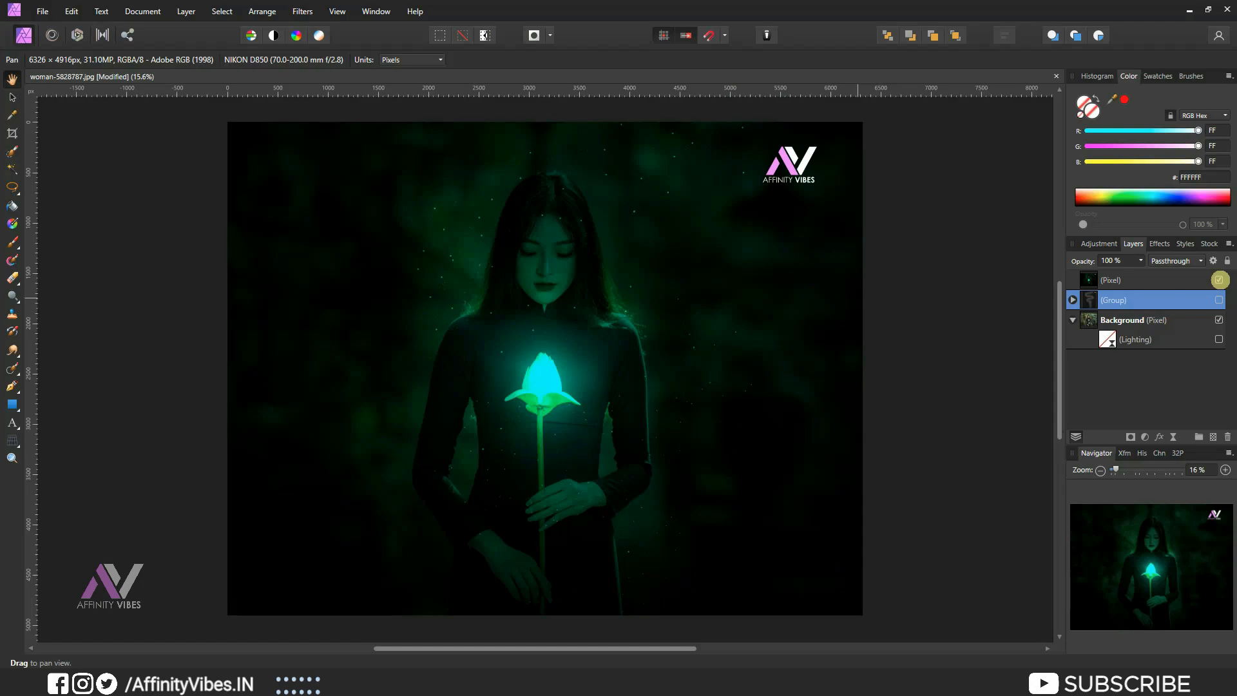